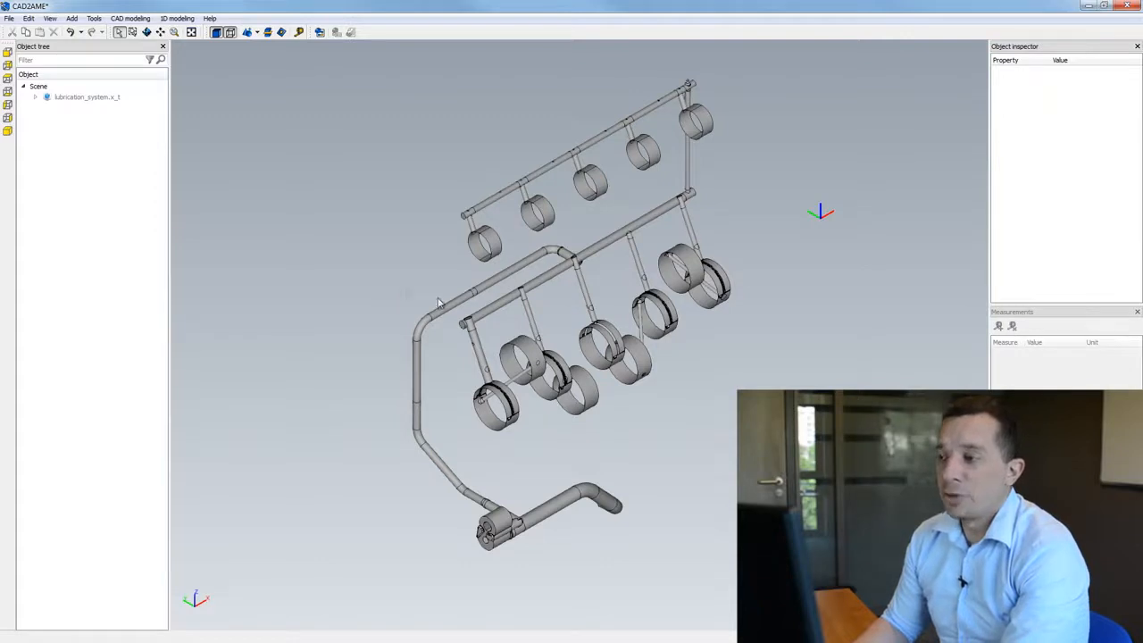
# Start splitting the lower manifold body and define the cutting plane from a lengthwise edge of its middle branch pipe
pyautogui.click(568, 270)
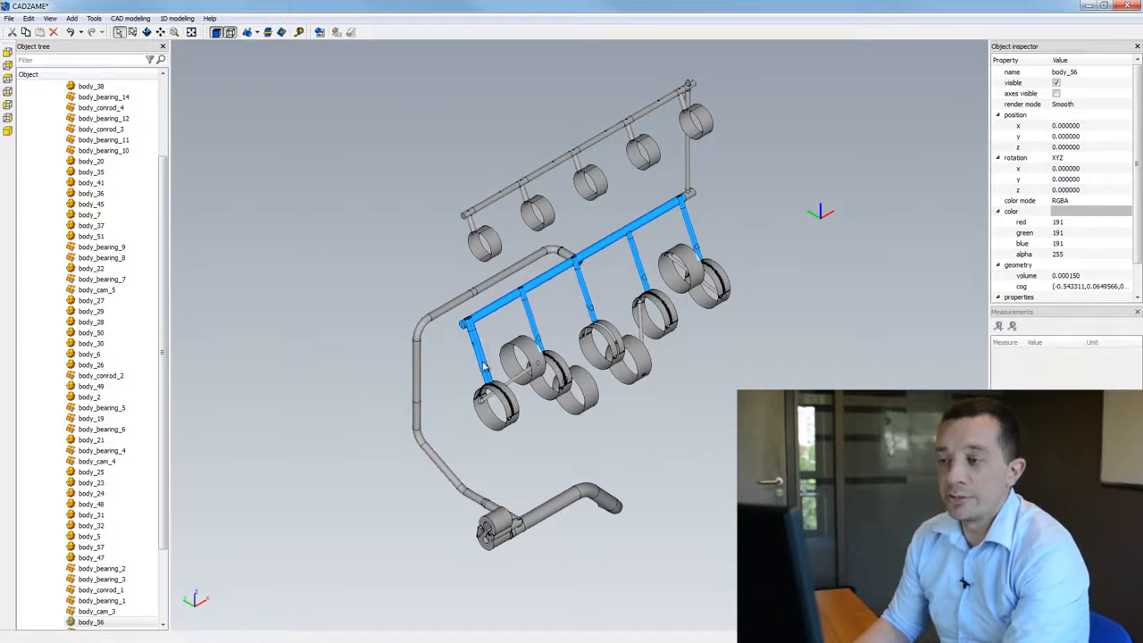
pyautogui.click(267, 32)
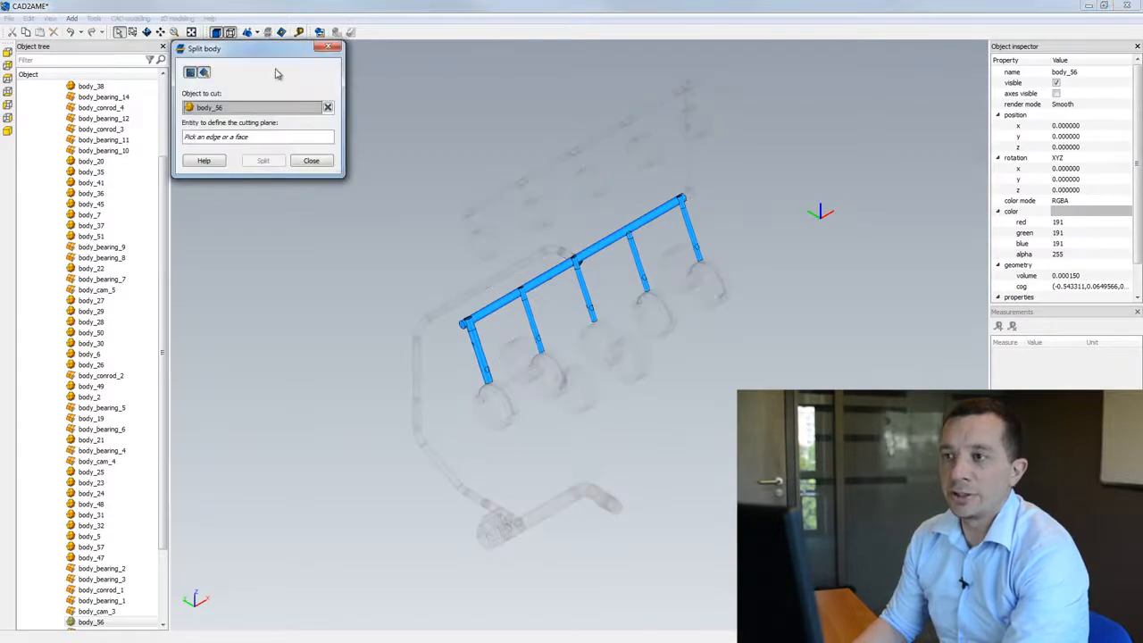
pyautogui.click(304, 139)
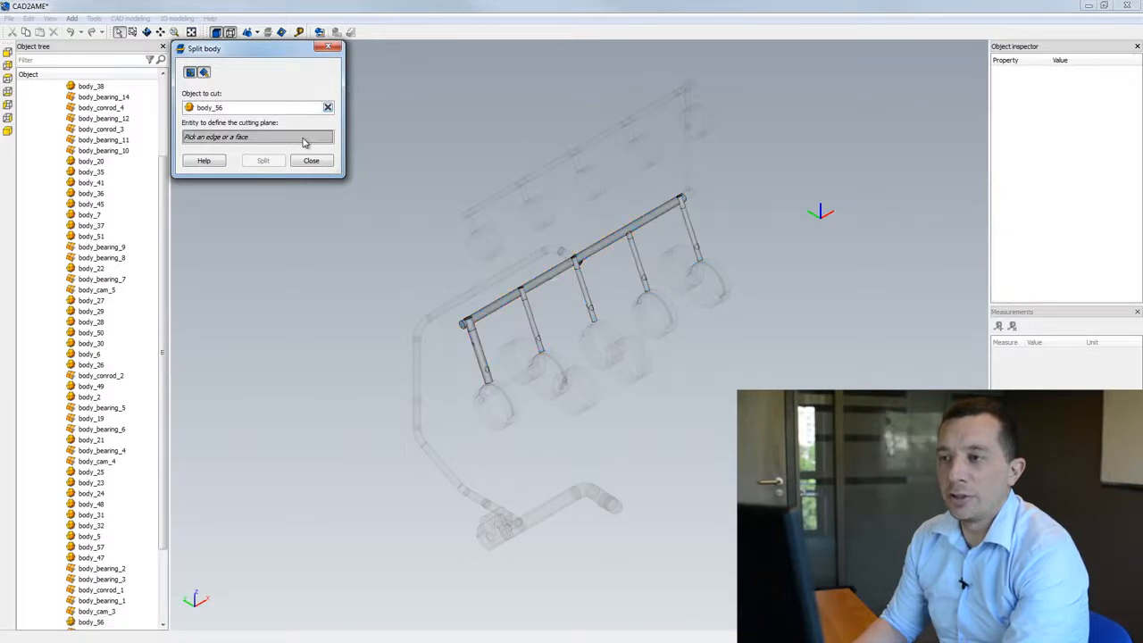
pyautogui.click(586, 294)
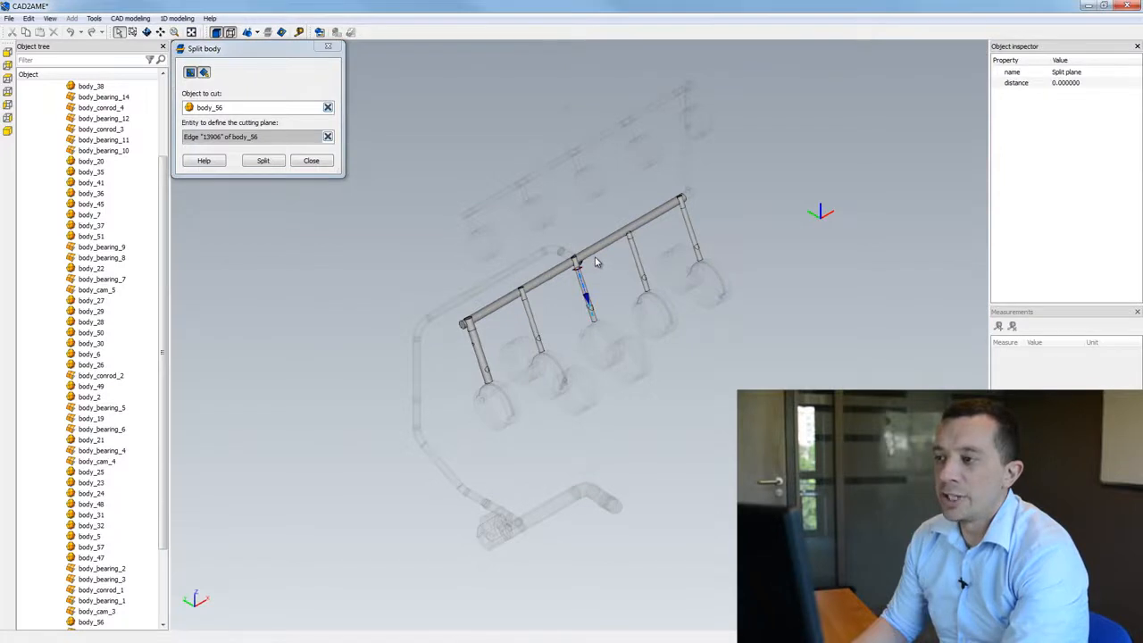
pyautogui.scroll(5, 596, 262)
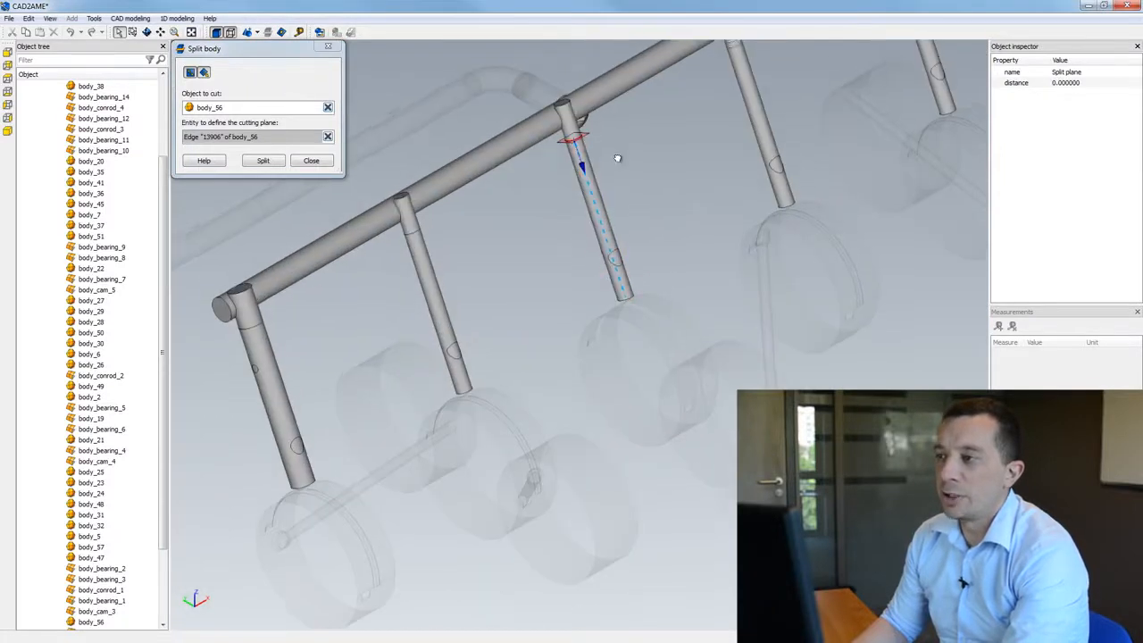
pyautogui.moveTo(617, 158); pyautogui.dragTo(633, 227, button='middle')
pyautogui.scroll(-2, 596, 258)
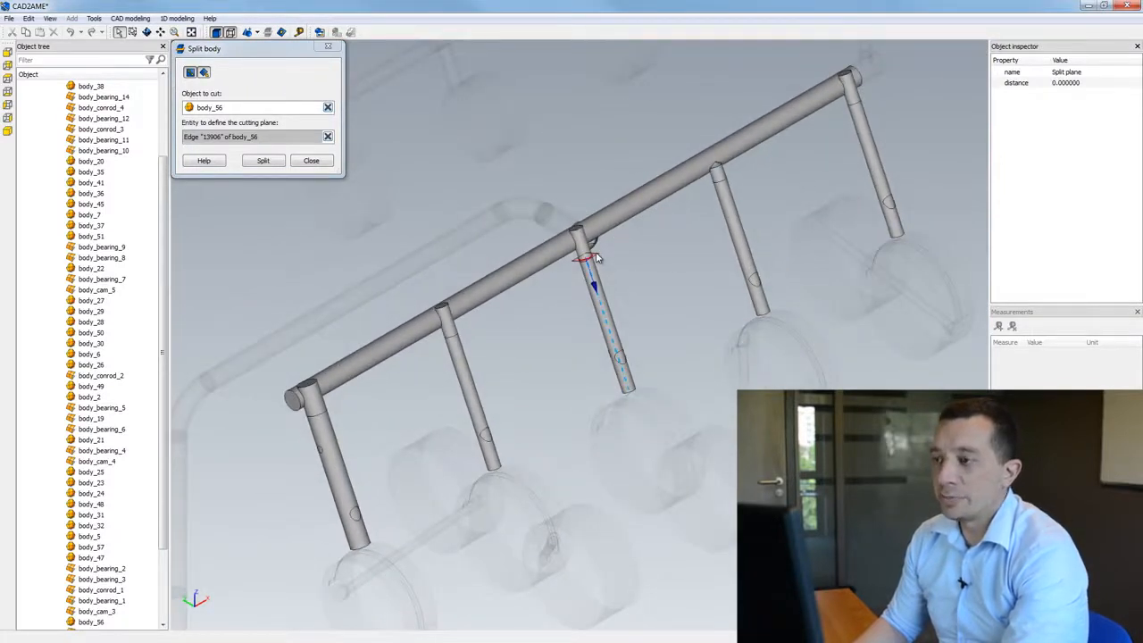
# Make the split plane finite, widen it across all five branches to about 0.535 wide by 0.019 high, and split the body
pyautogui.click(190, 73)
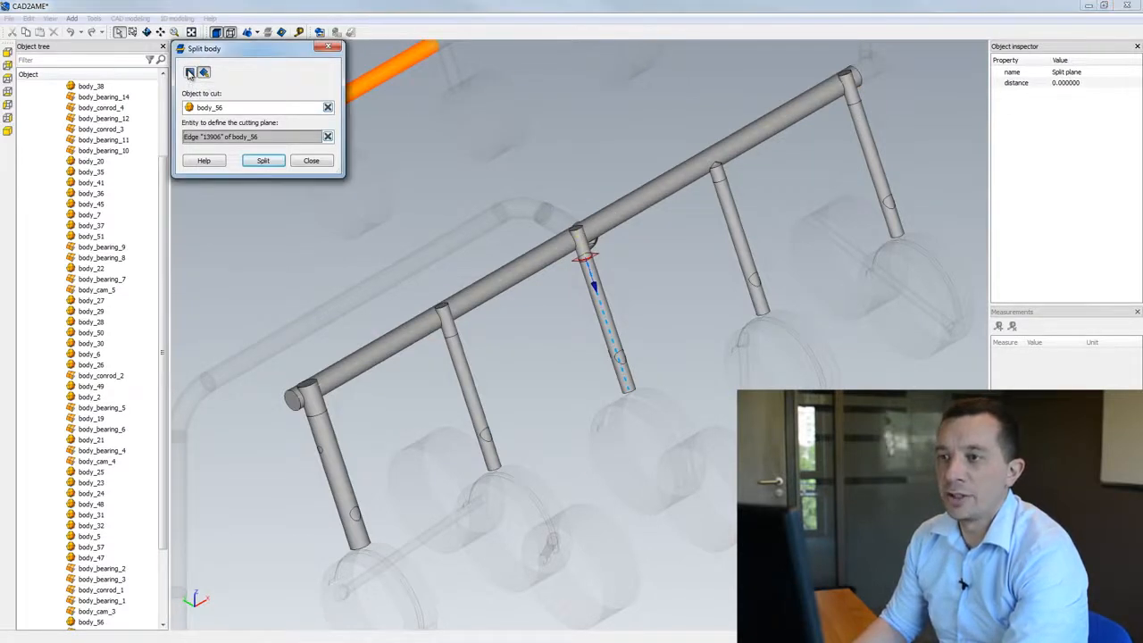
pyautogui.click(604, 256)
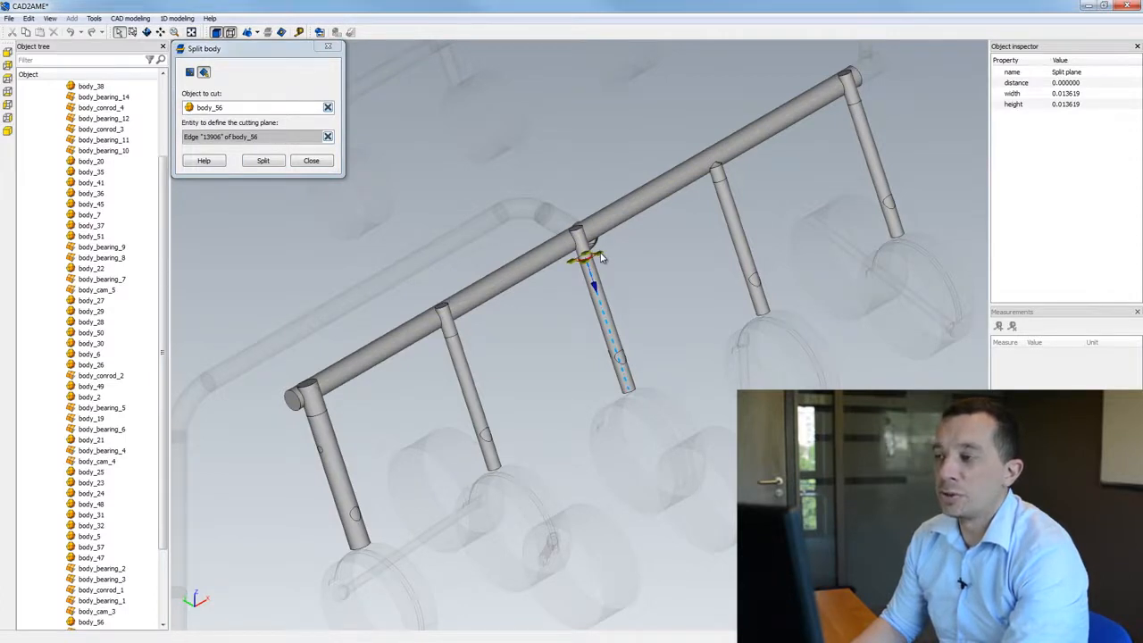
pyautogui.moveTo(604, 256)
pyautogui.mouseDown()
pyautogui.moveTo(750, 191)
pyautogui.moveTo(854, 110)
pyautogui.moveTo(940, 67)
pyautogui.moveTo(934, 61)
pyautogui.mouseUp()
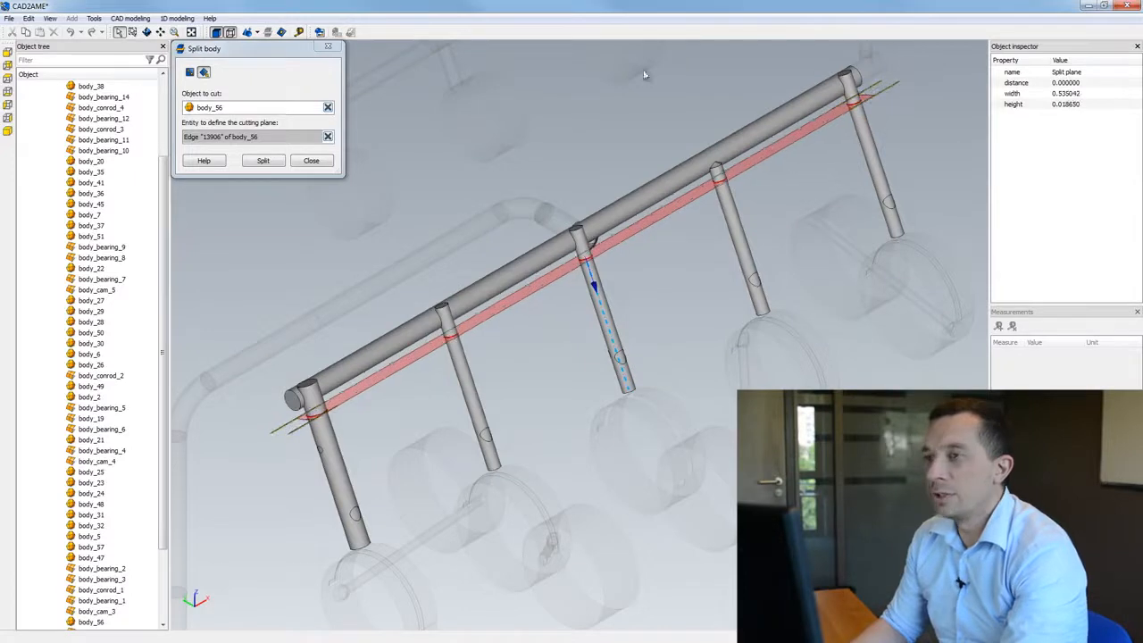
pyautogui.click(263, 161)
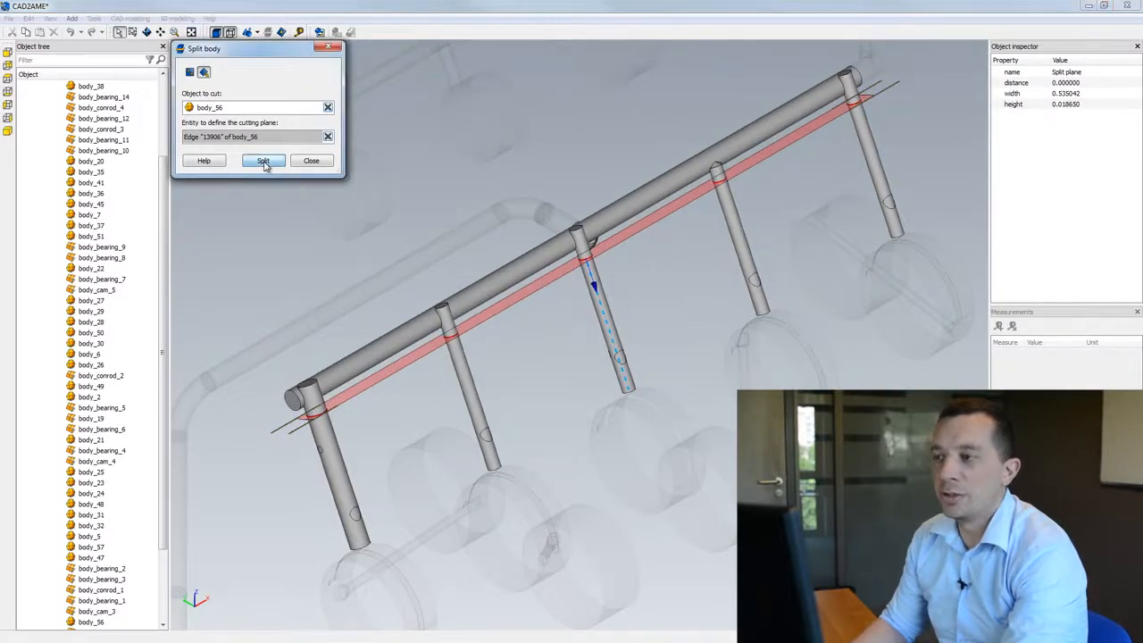
pyautogui.click(312, 161)
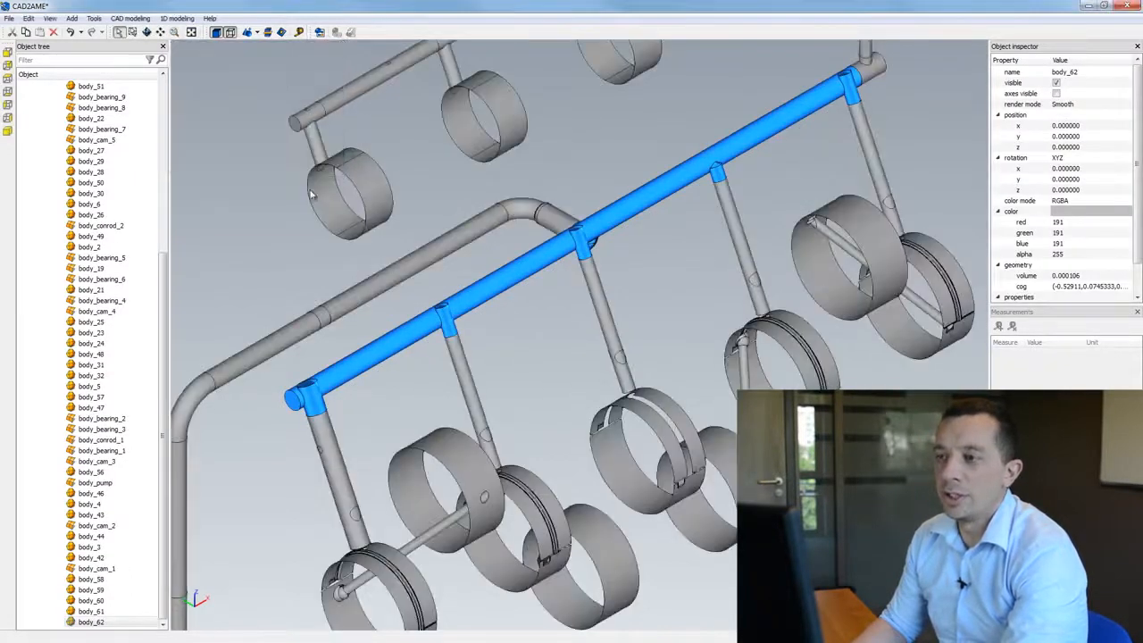
# Select the separated branch pipes and the main rail one after another to check the bodies produced by the split
pyautogui.click(329, 439)
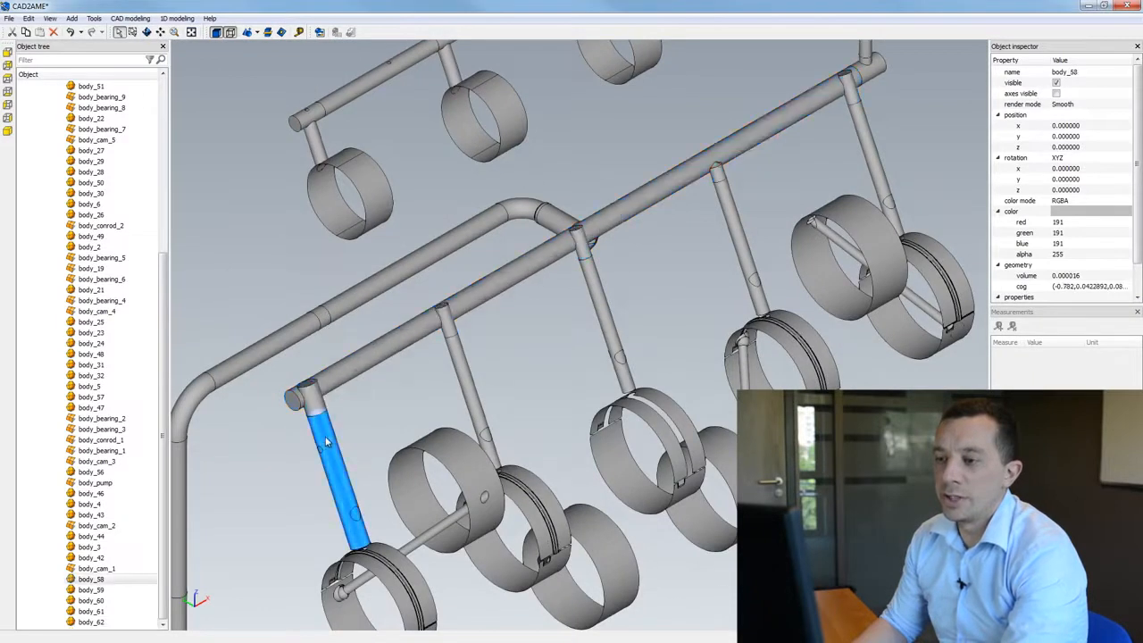
pyautogui.click(465, 382)
pyautogui.click(604, 319)
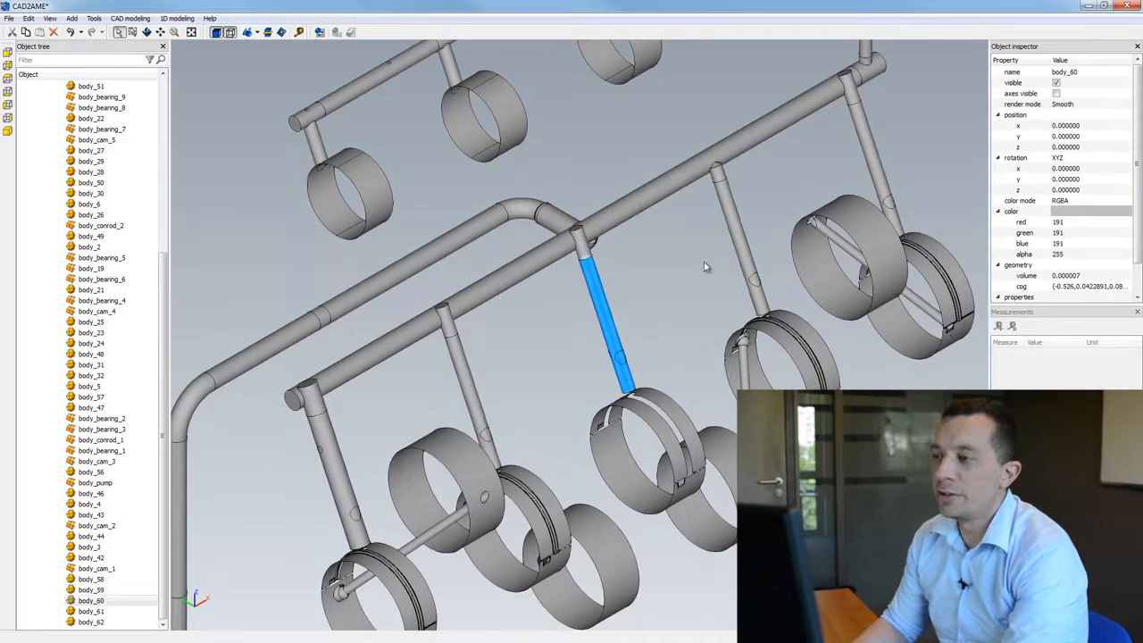
pyautogui.click(743, 243)
pyautogui.click(721, 152)
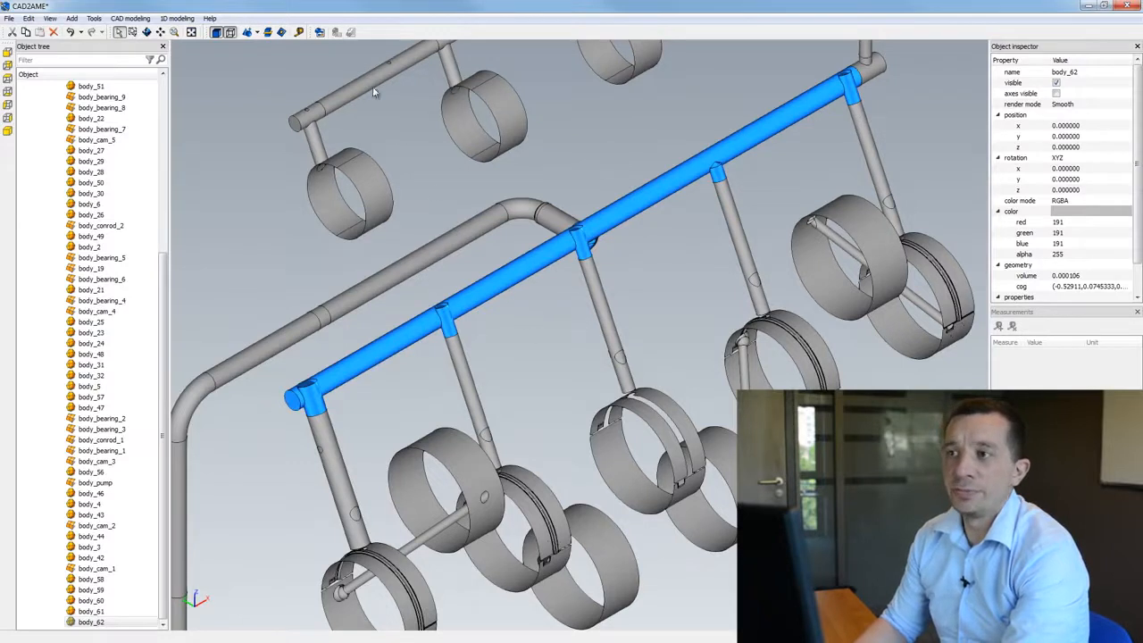
# Activate 1D modeling and associate the outermost split branch pipe with the Fluid domain's Pipe primitive
pyautogui.click(319, 33)
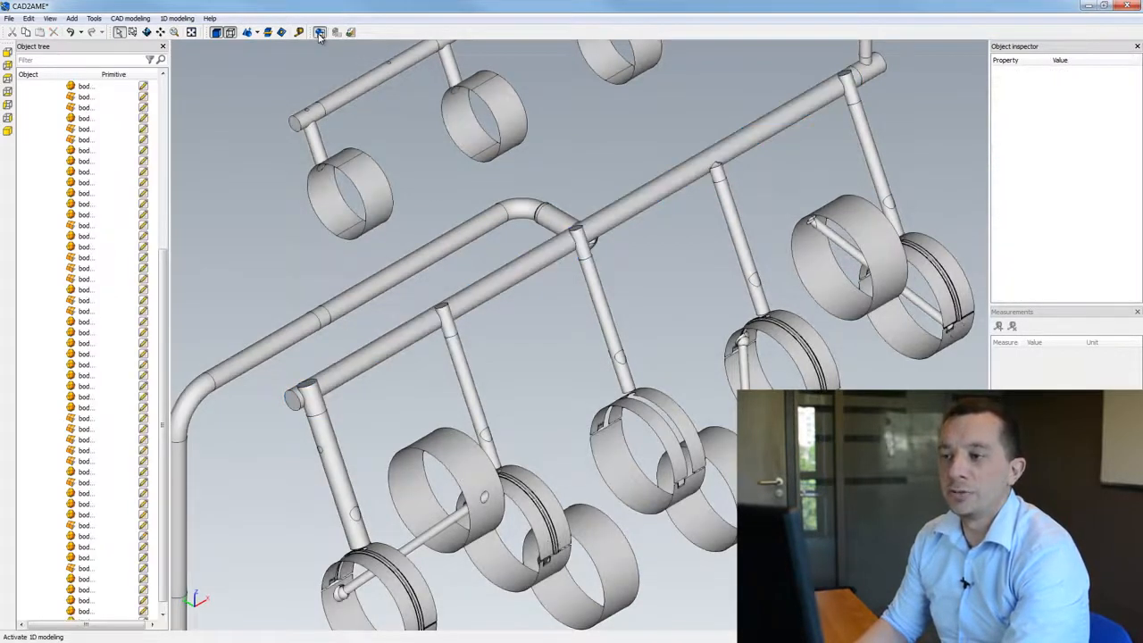
pyautogui.click(331, 458)
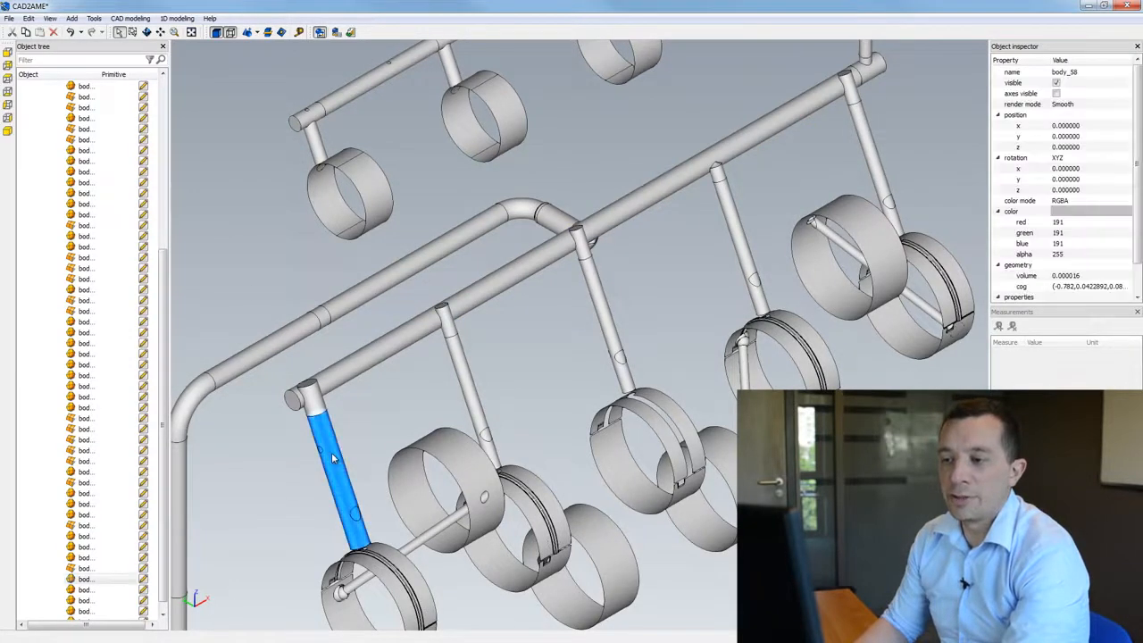
pyautogui.click(335, 33)
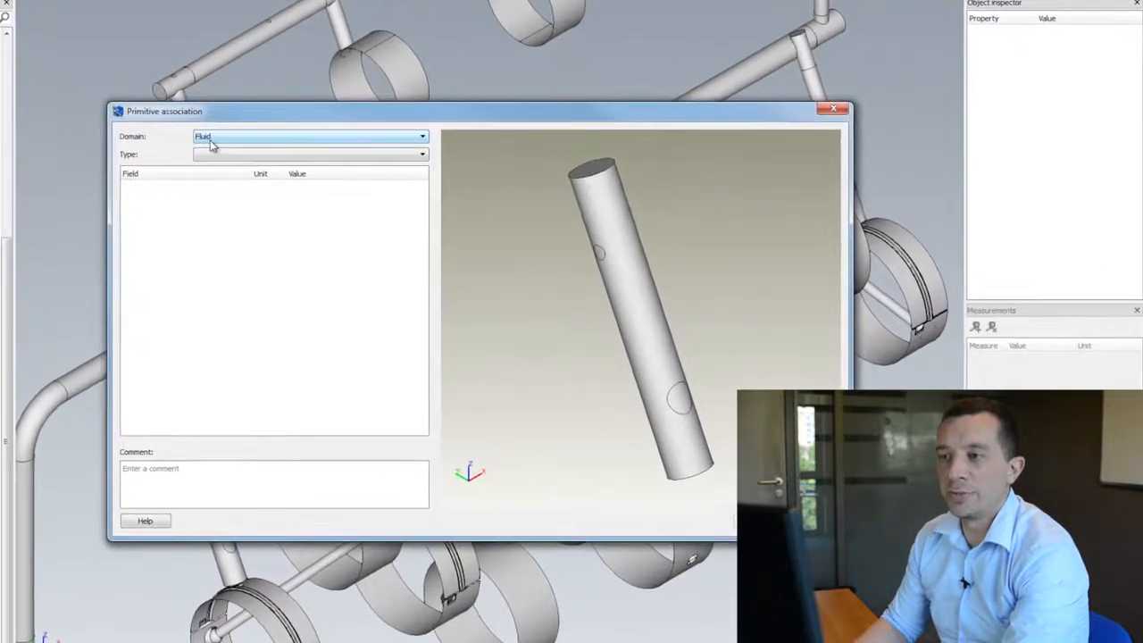
pyautogui.click(422, 155)
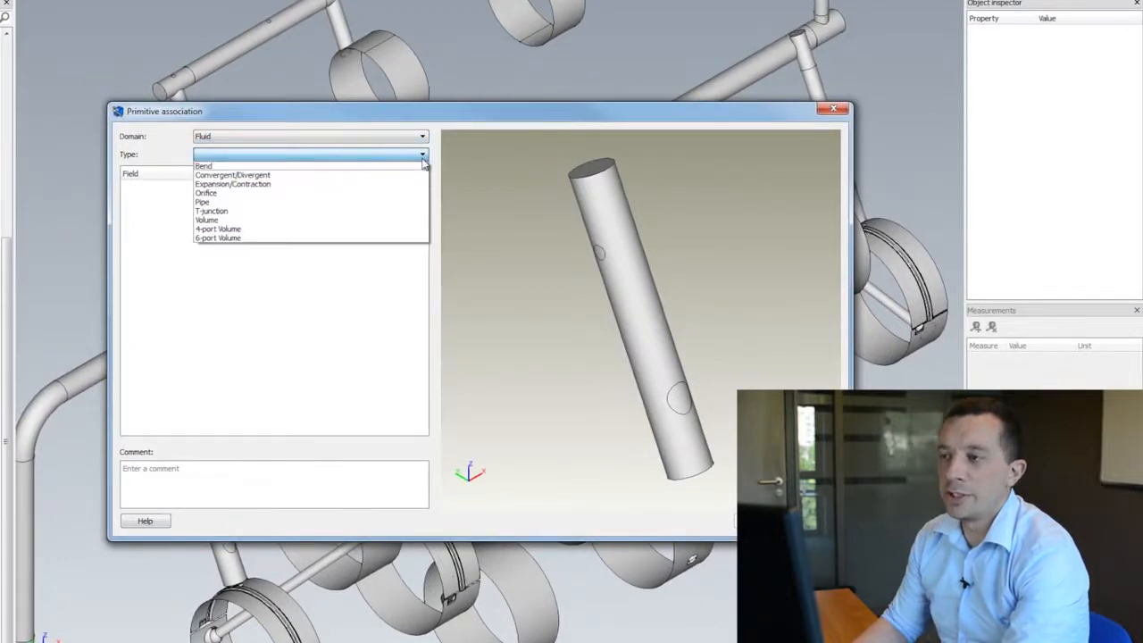
pyautogui.click(408, 203)
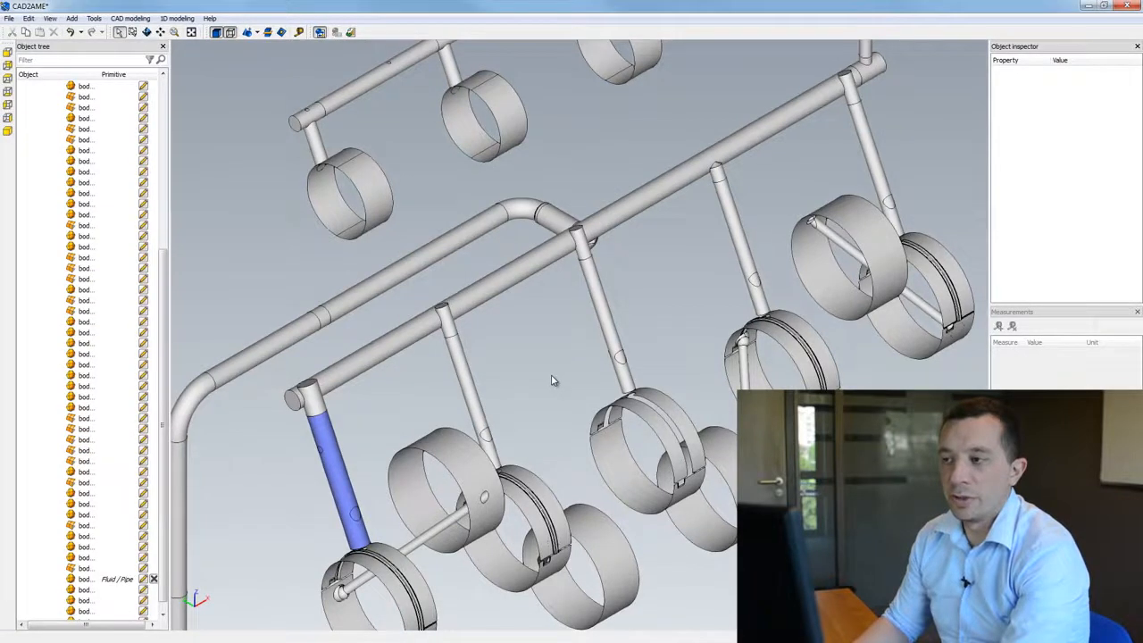
# Associate the elbow at the upper end of the vertical feed pipe with the Fluid domain's Bend primitive
pyautogui.moveTo(552, 376); pyautogui.dragTo(661, 303, button='middle')
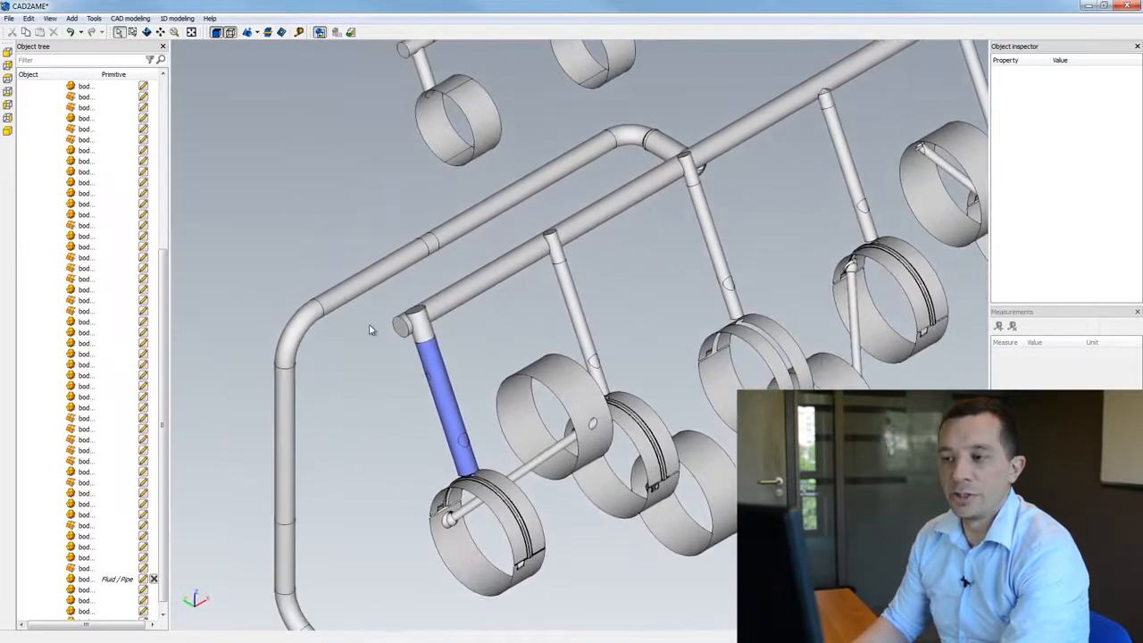
pyautogui.click(300, 334)
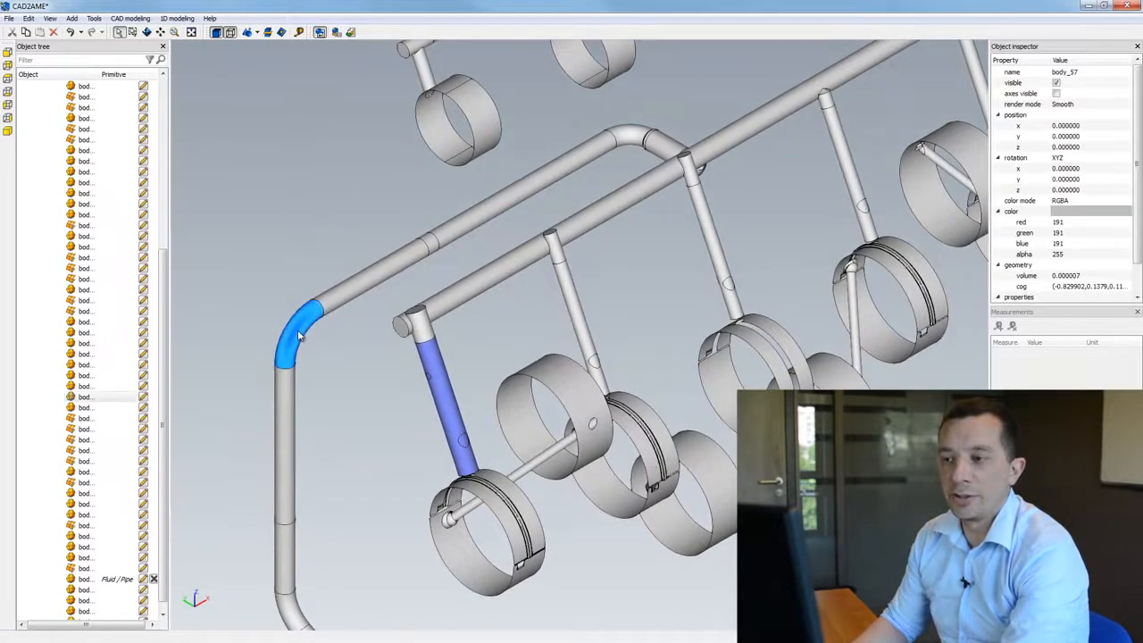
pyautogui.click(336, 33)
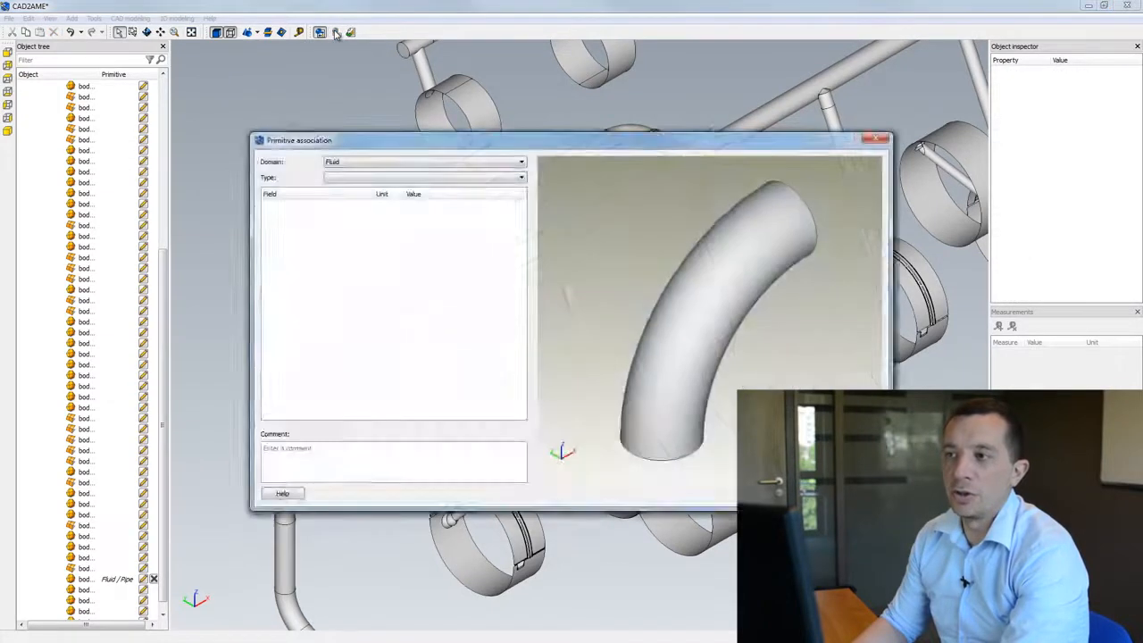
pyautogui.click(524, 179)
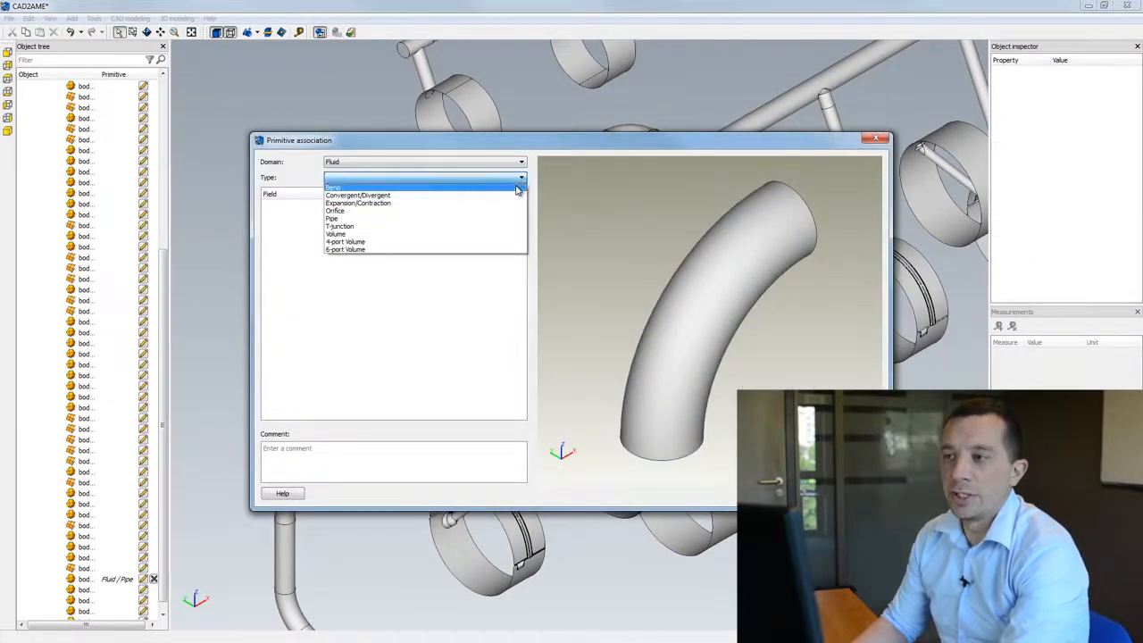
pyautogui.click(518, 190)
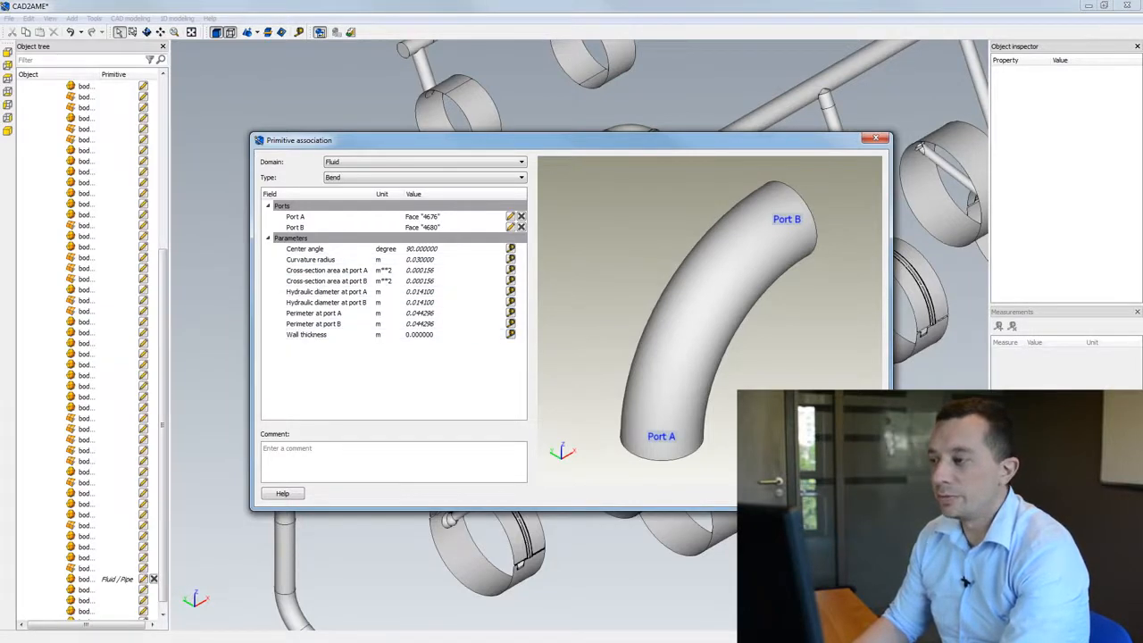
pyautogui.click(813, 493)
# Close the project without saving its modifications and start a new maximized CAD2AME session from LMS Amesim
pyautogui.scroll(-3, 635, 290)
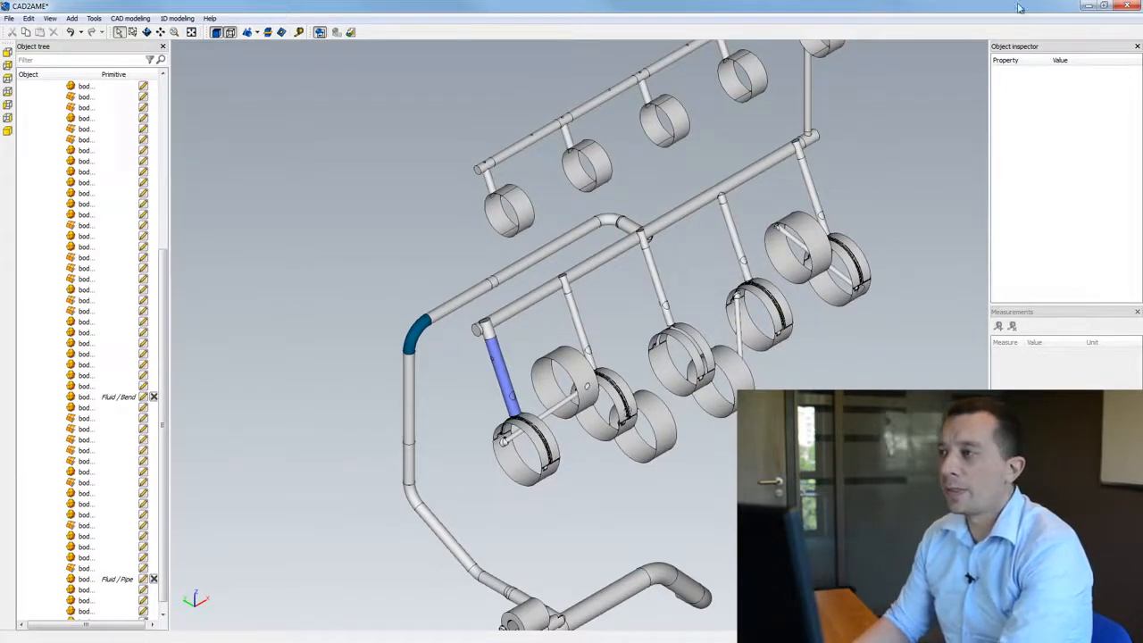
pyautogui.click(1136, 5)
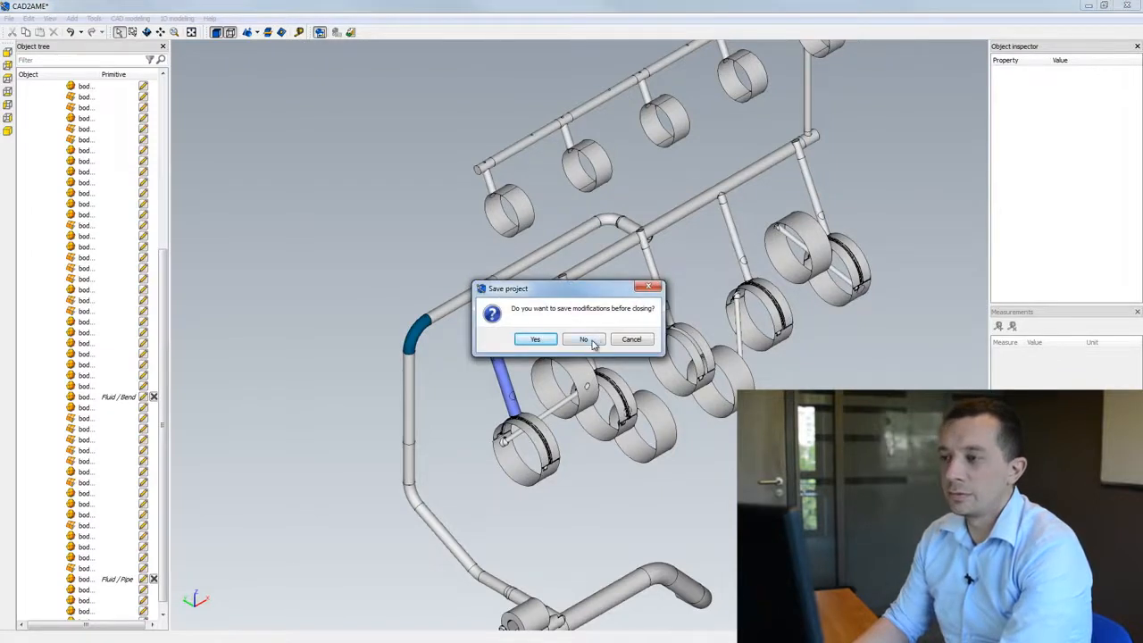
pyautogui.click(592, 340)
pyautogui.click(211, 18)
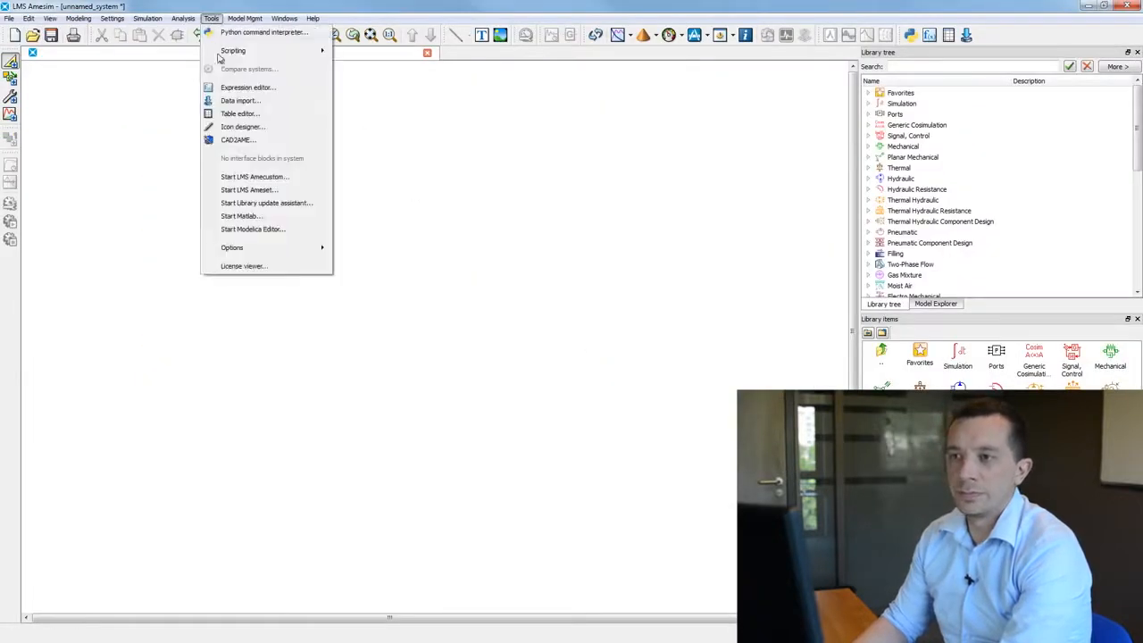
pyautogui.click(238, 140)
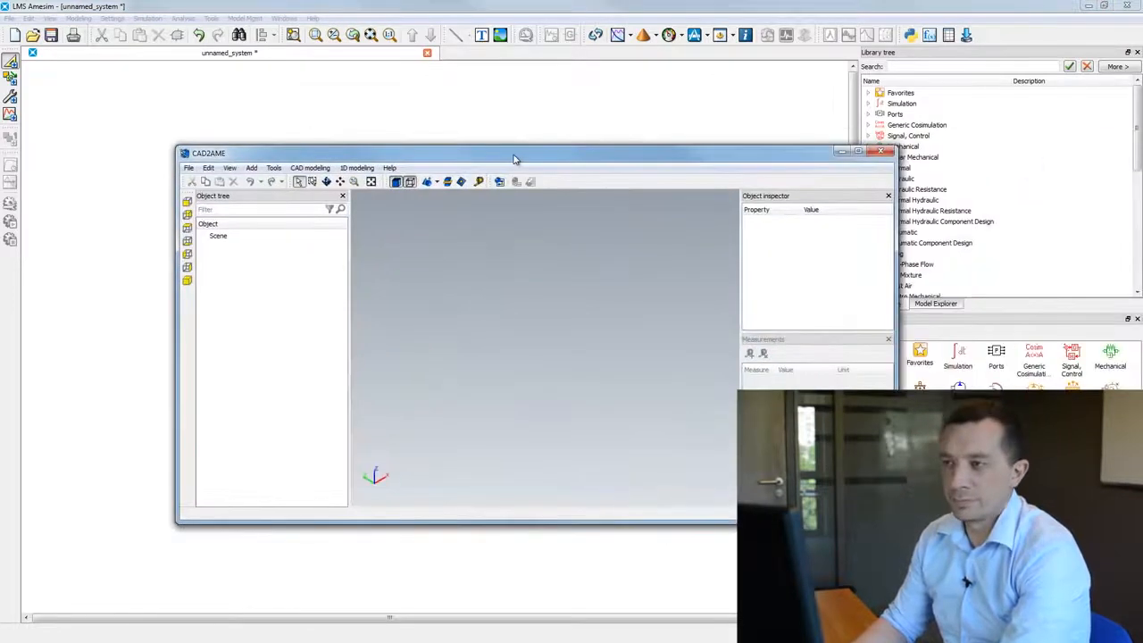
pyautogui.doubleClick(516, 158)
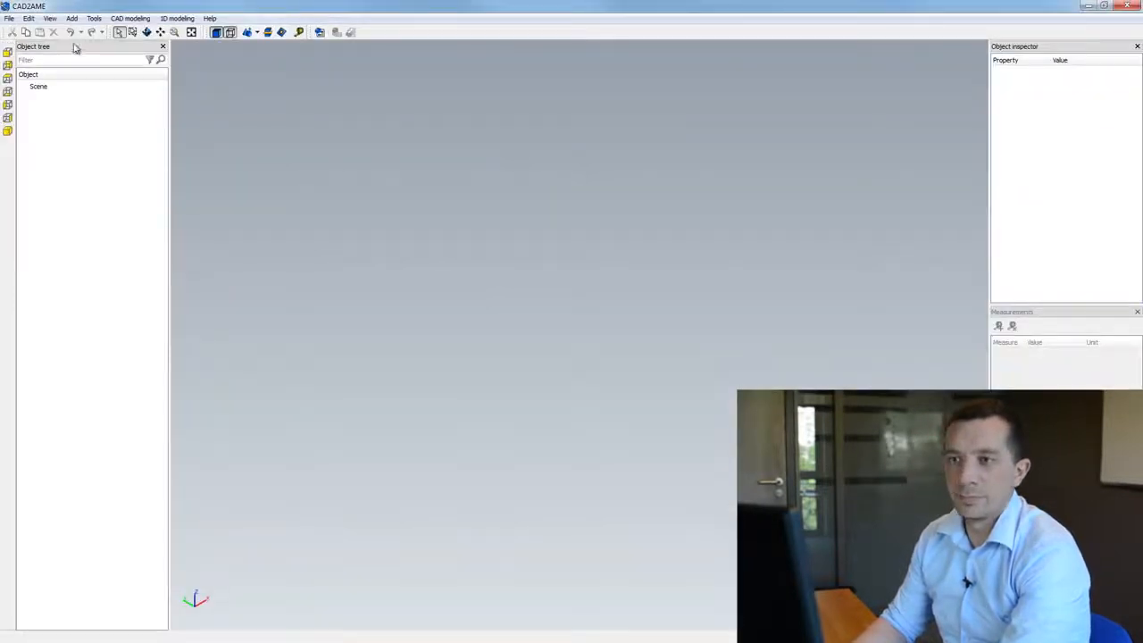
# Open the project file lubrication_system.amecad from the CAD folder
pyautogui.click(9, 18)
pyautogui.click(27, 44)
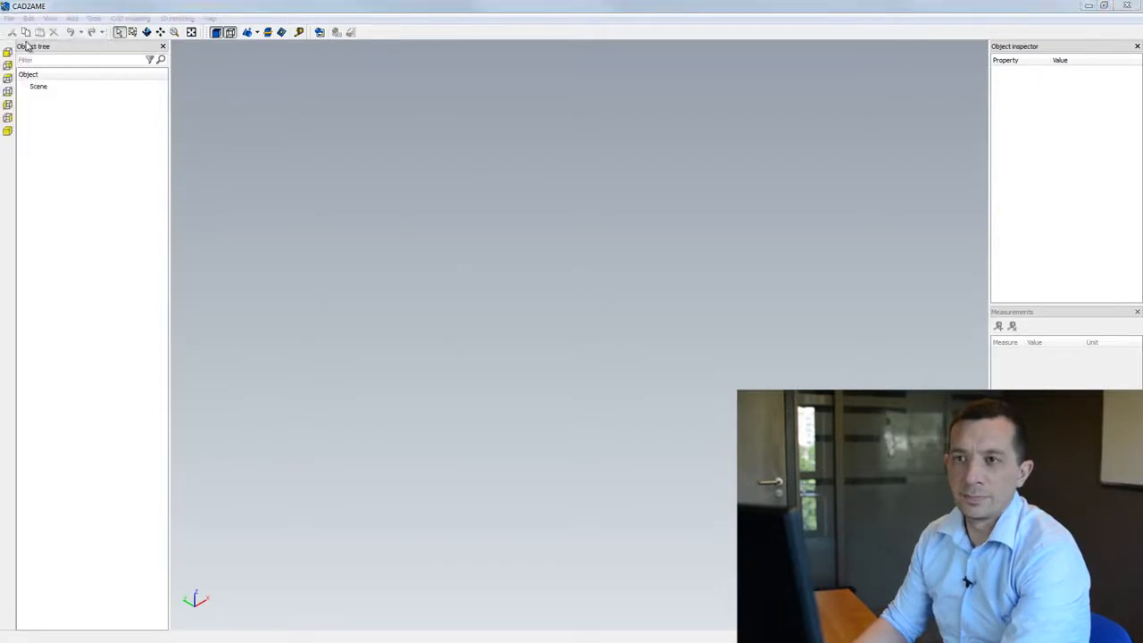
pyautogui.click(590, 251)
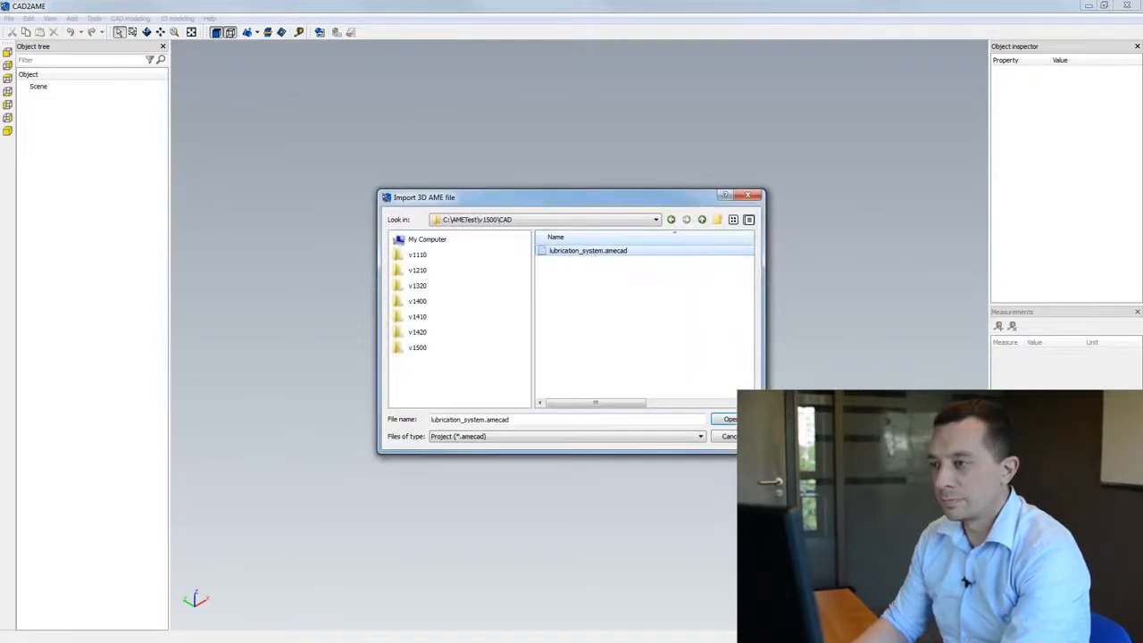
pyautogui.click(731, 419)
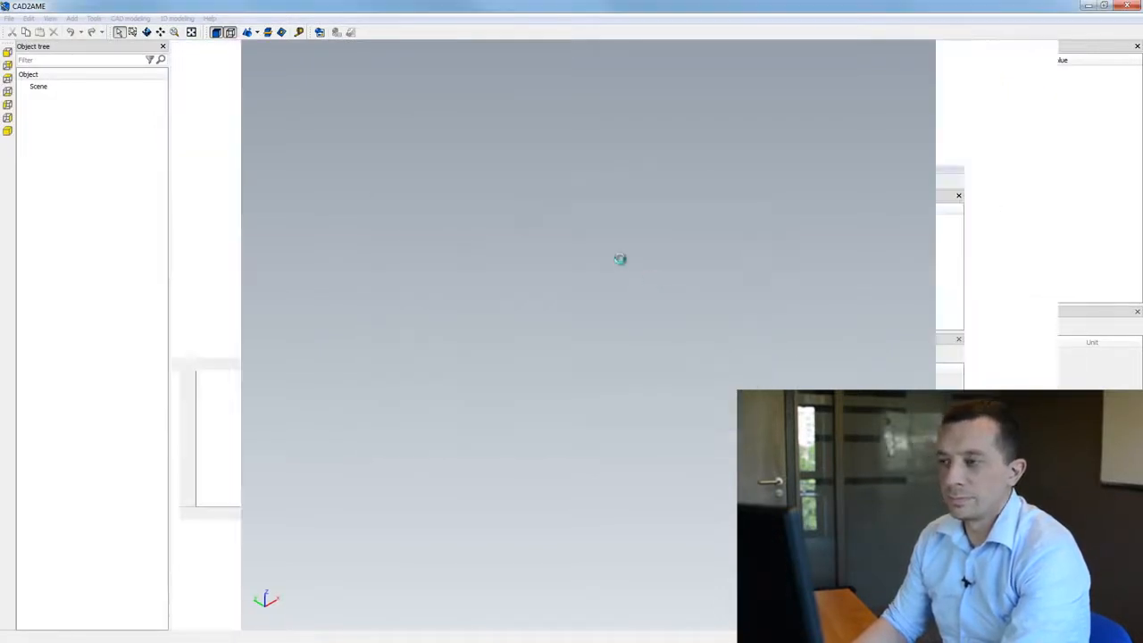
# Activate 1D modeling for the lubrication system and display the ports that are not connected
pyautogui.click(320, 31)
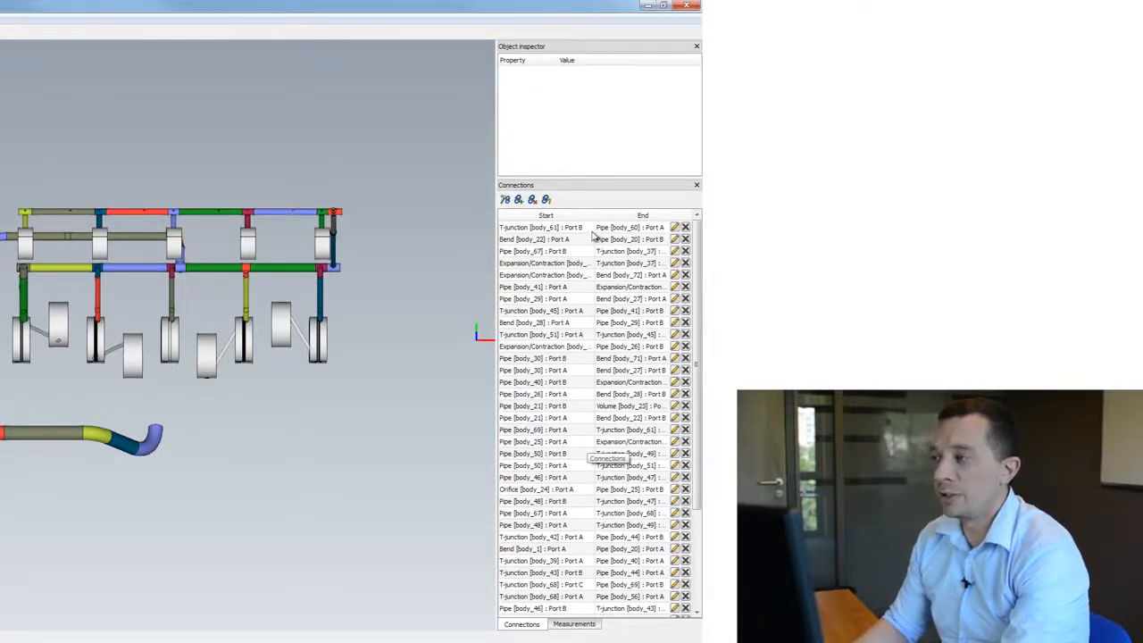
pyautogui.click(546, 200)
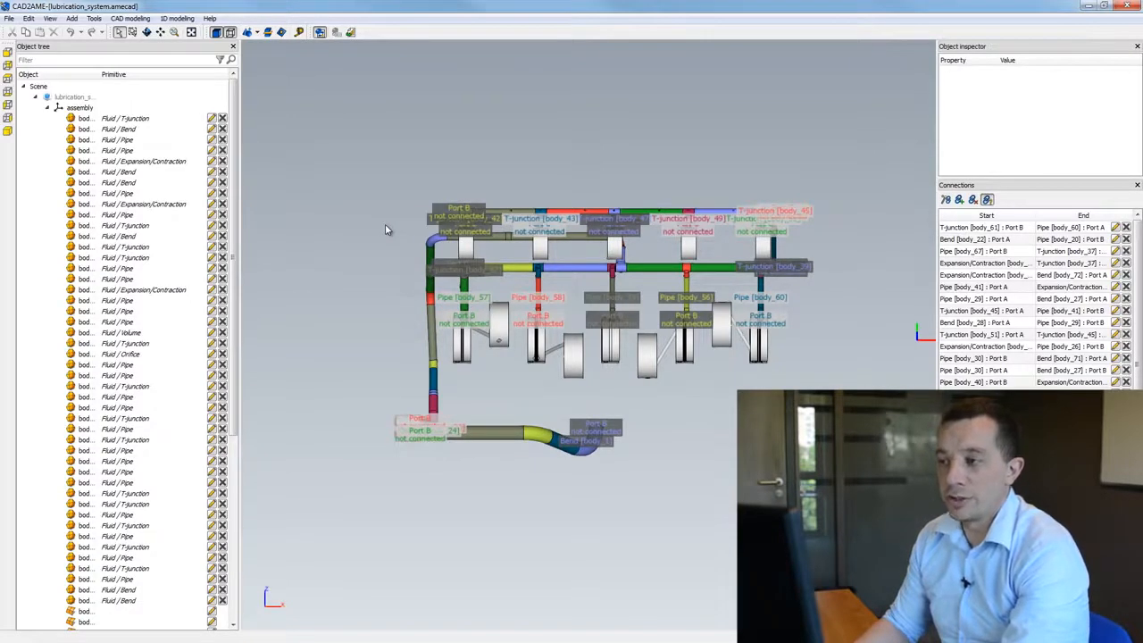
# Restore the CAD2AME window to a smaller size that leaves the Amesim sketch area uncovered, and narrow its object tree
pyautogui.doubleClick(616, 9)
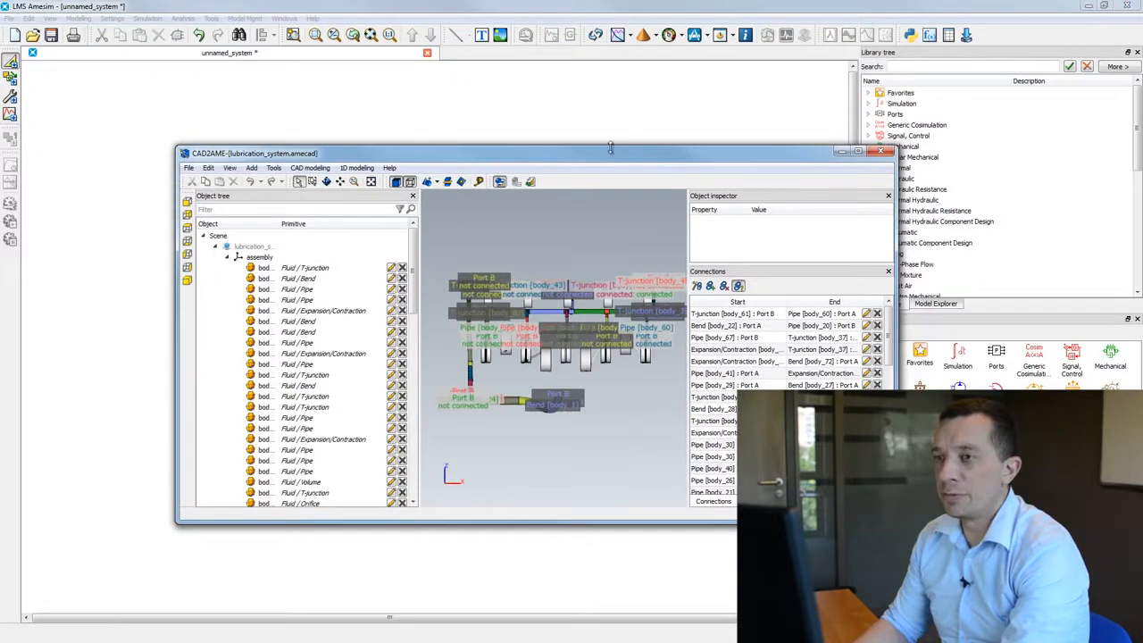
pyautogui.moveTo(610, 148); pyautogui.dragTo(610, 194)
pyautogui.moveTo(674, 225); pyautogui.dragTo(802, 248)
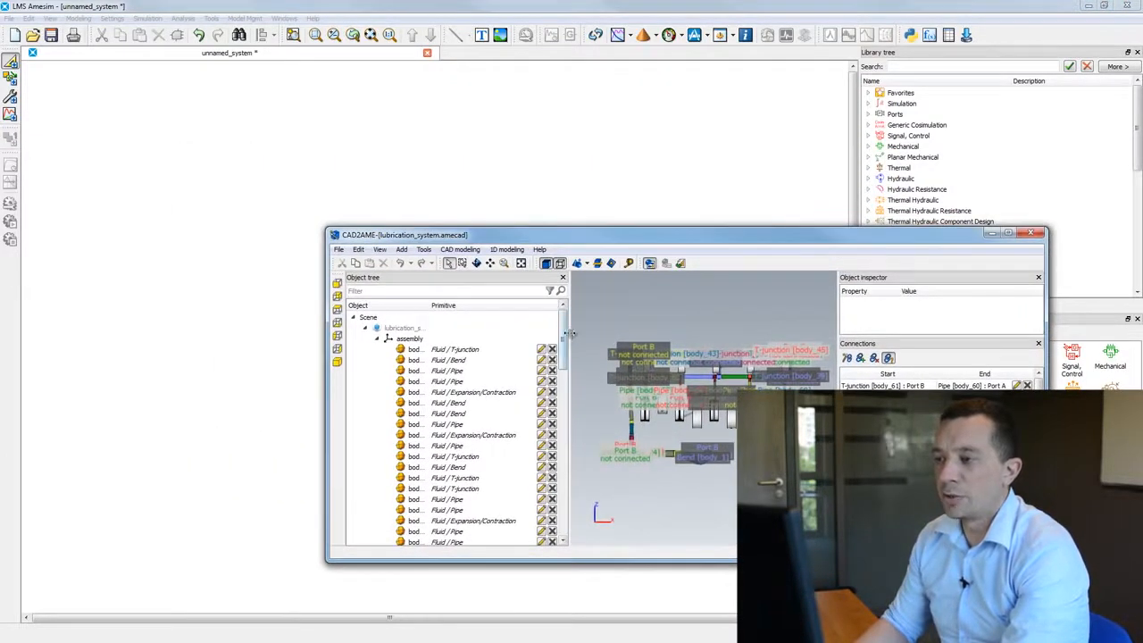
pyautogui.moveTo(568, 337); pyautogui.dragTo(512, 367)
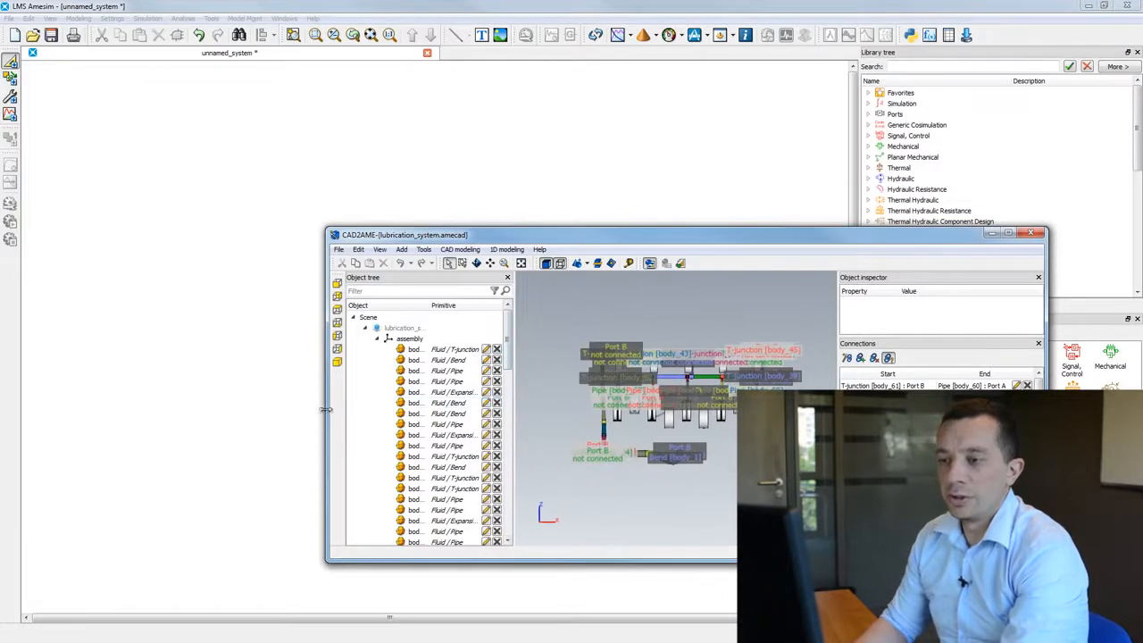
pyautogui.moveTo(327, 407); pyautogui.dragTo(434, 407)
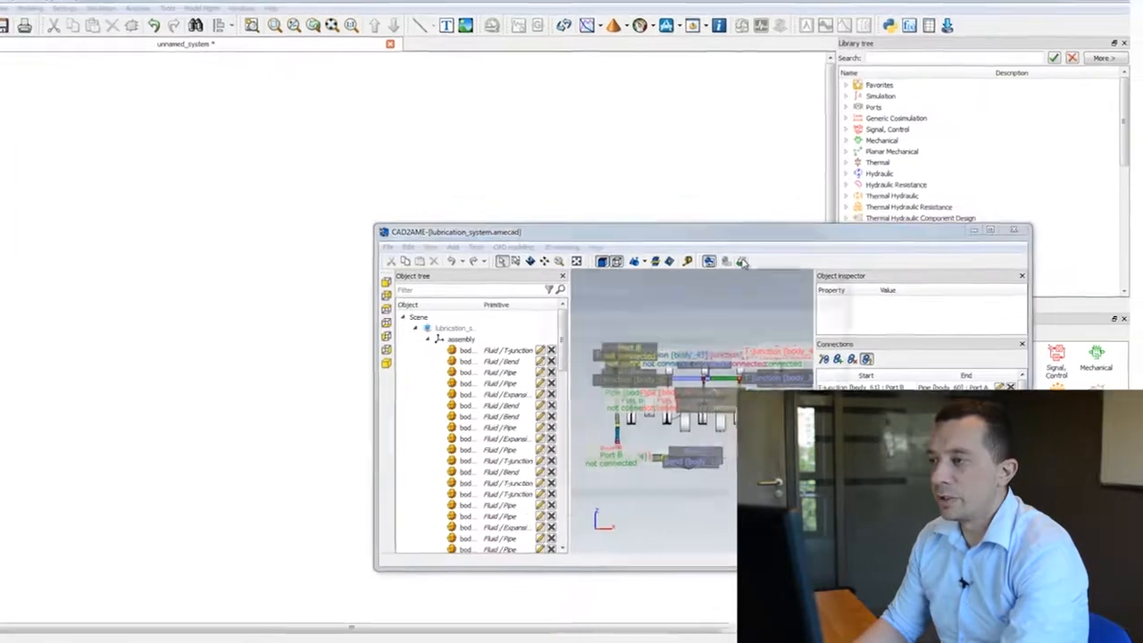
# Generate the Amesim sketch from the current CAD description using the Thermal fluid application libraries, and close the sketch generation assistant
pyautogui.click(768, 264)
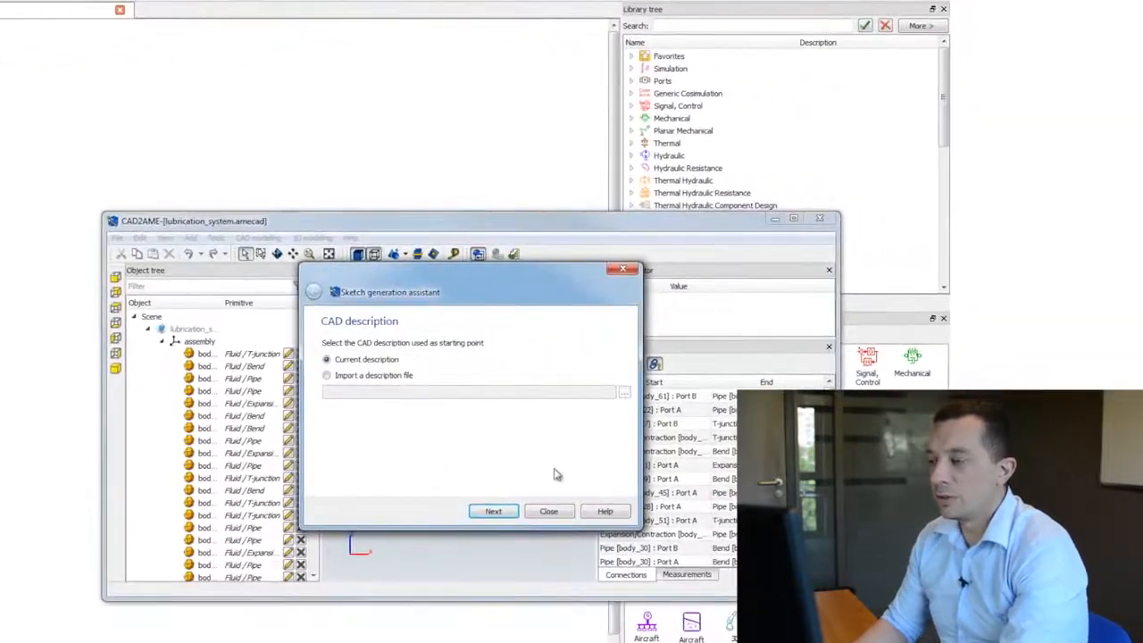
pyautogui.click(506, 512)
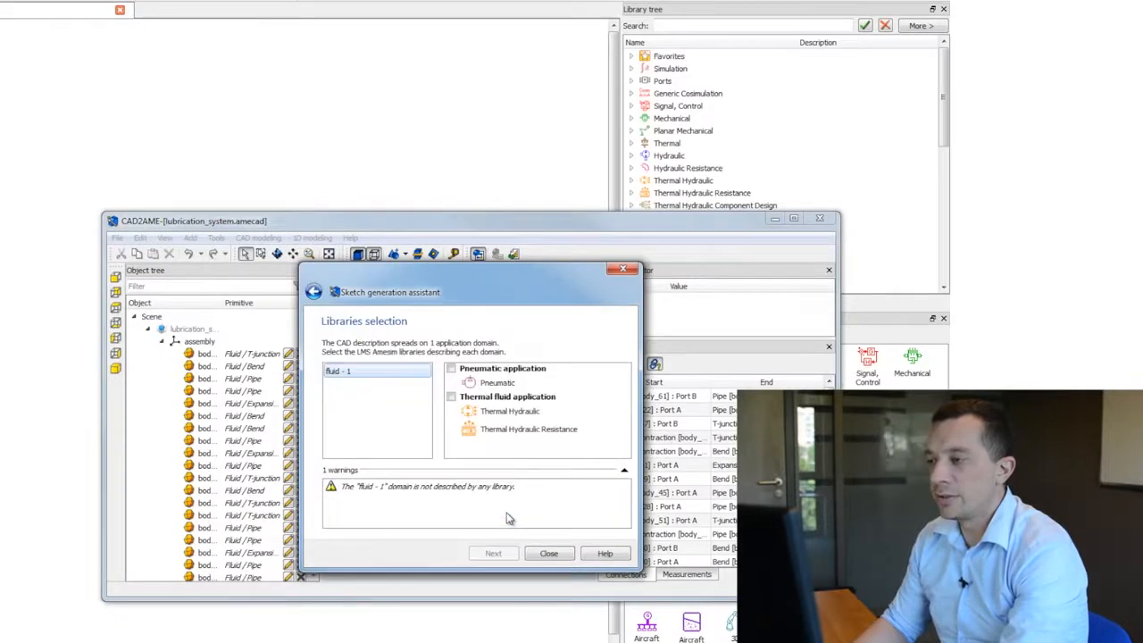
pyautogui.click(451, 397)
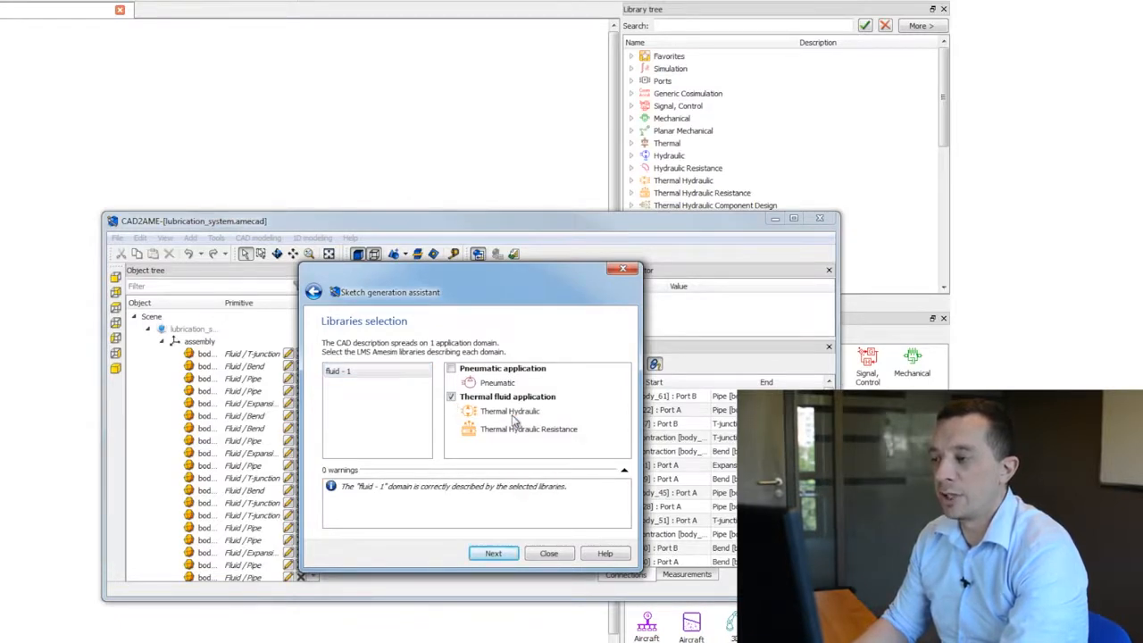
pyautogui.click(497, 555)
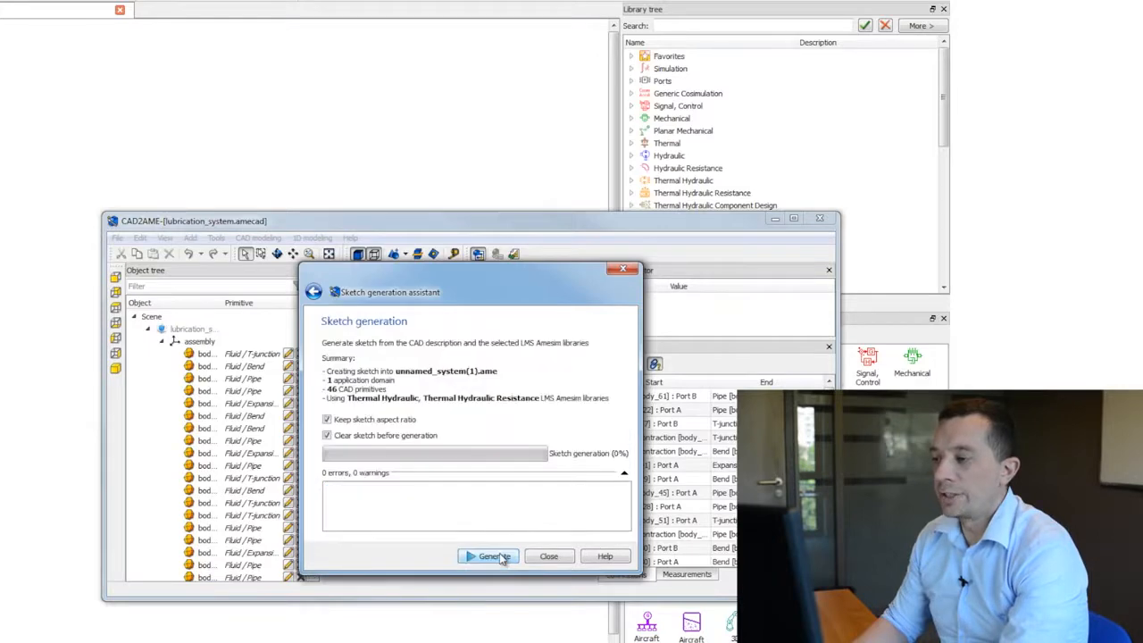
pyautogui.click(494, 556)
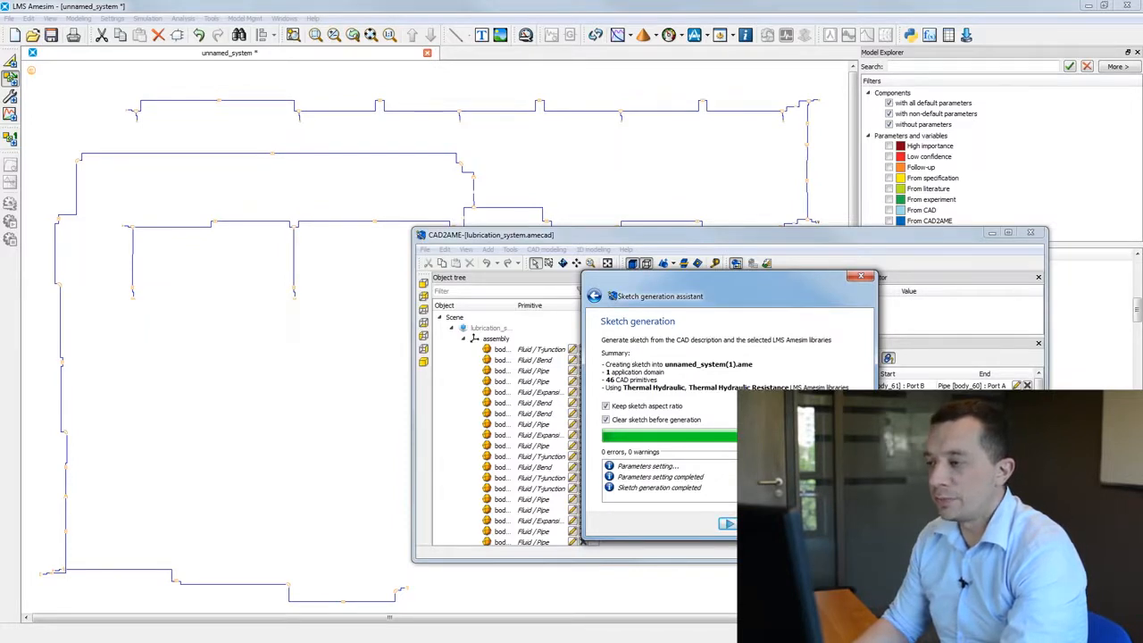
pyautogui.click(728, 523)
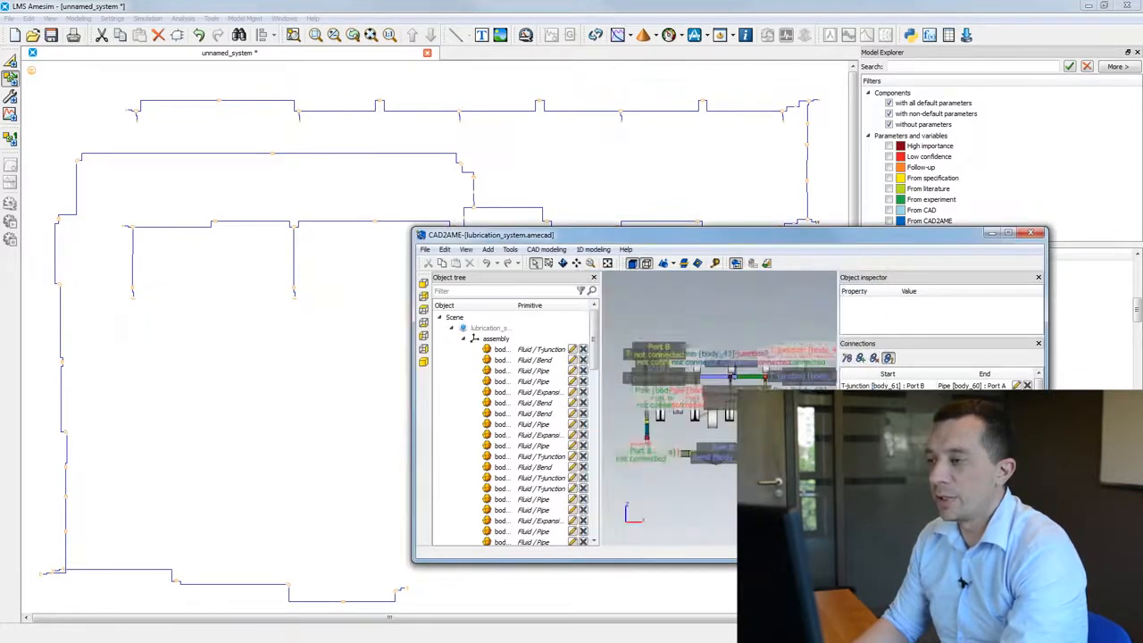
# Minimize CAD2AME to return to LMS Amesim and examine the parameters of pipe hrpipe_21, including the tag on its length
pyautogui.click(990, 235)
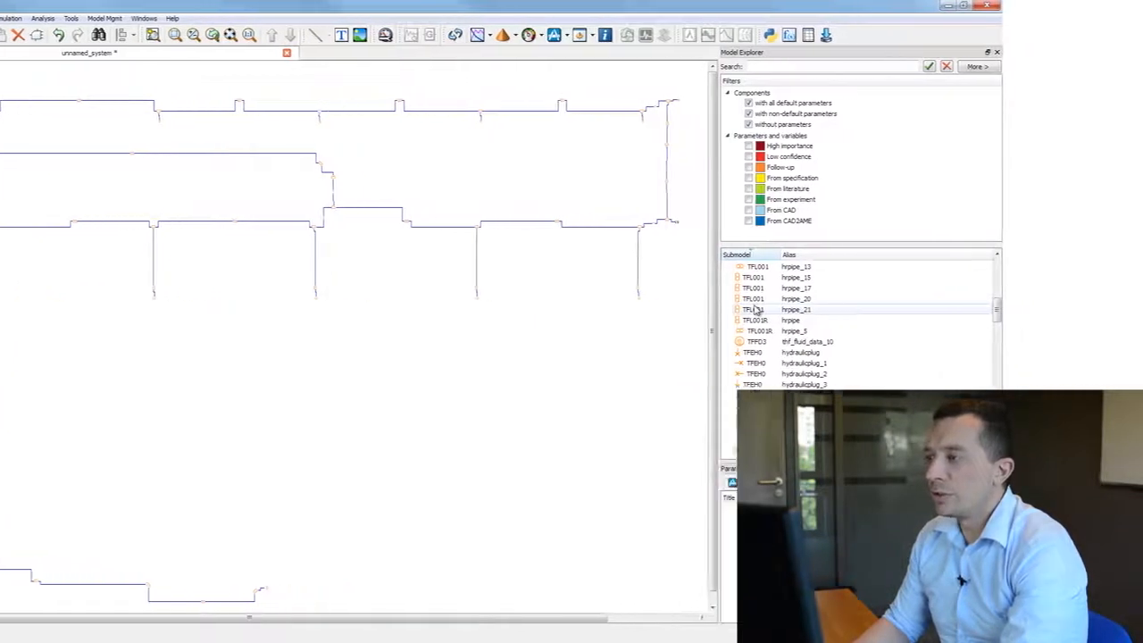
pyautogui.click(755, 309)
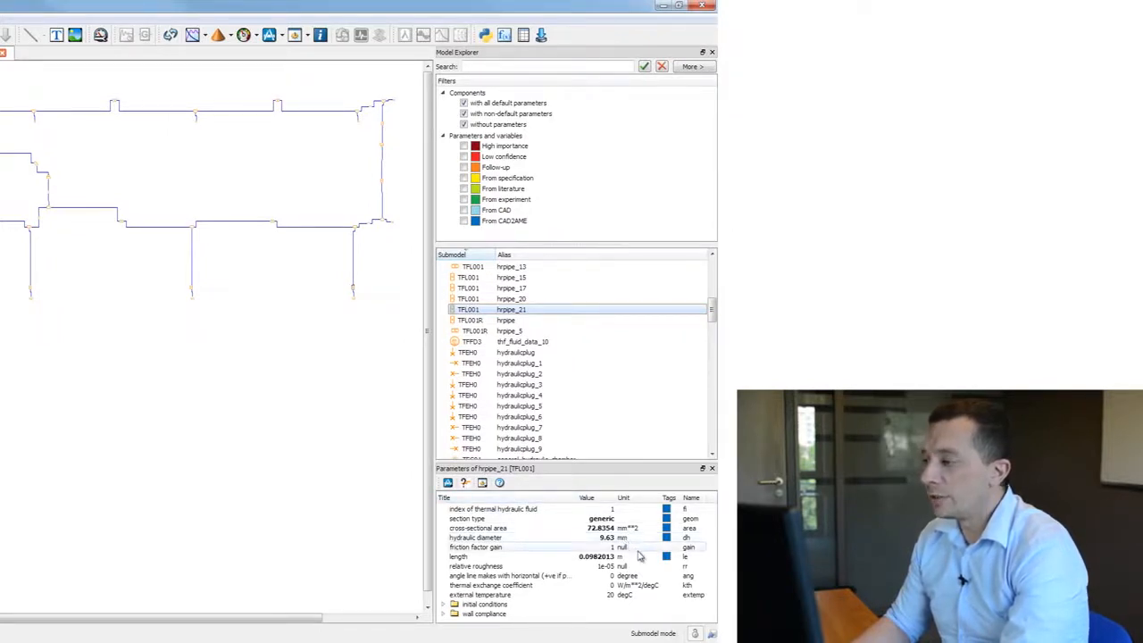
pyautogui.moveTo(669, 559)
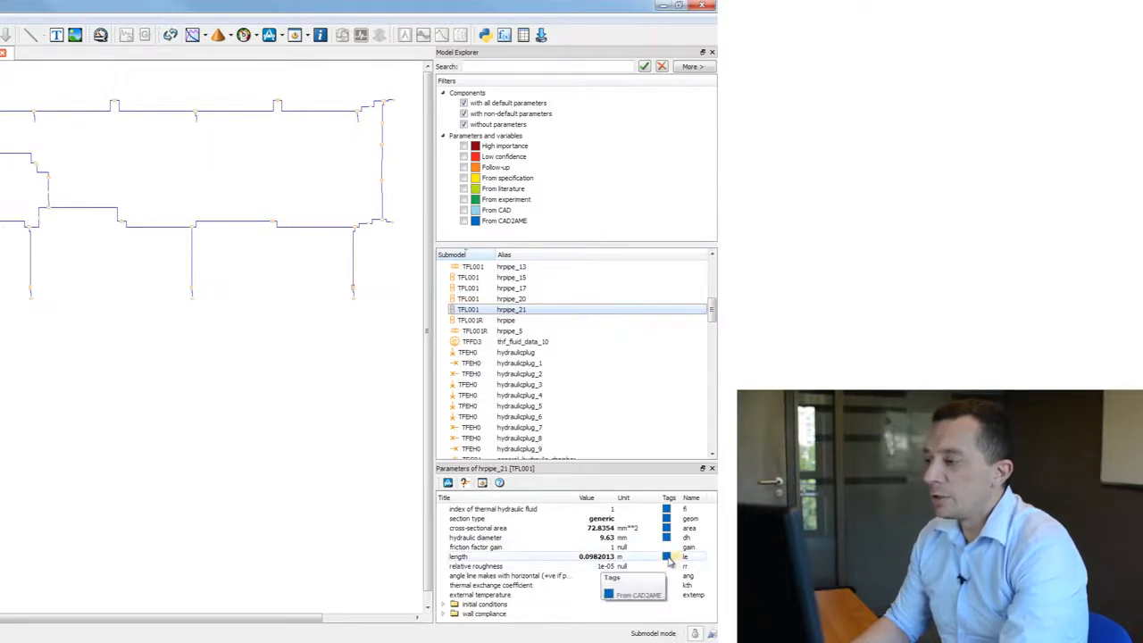